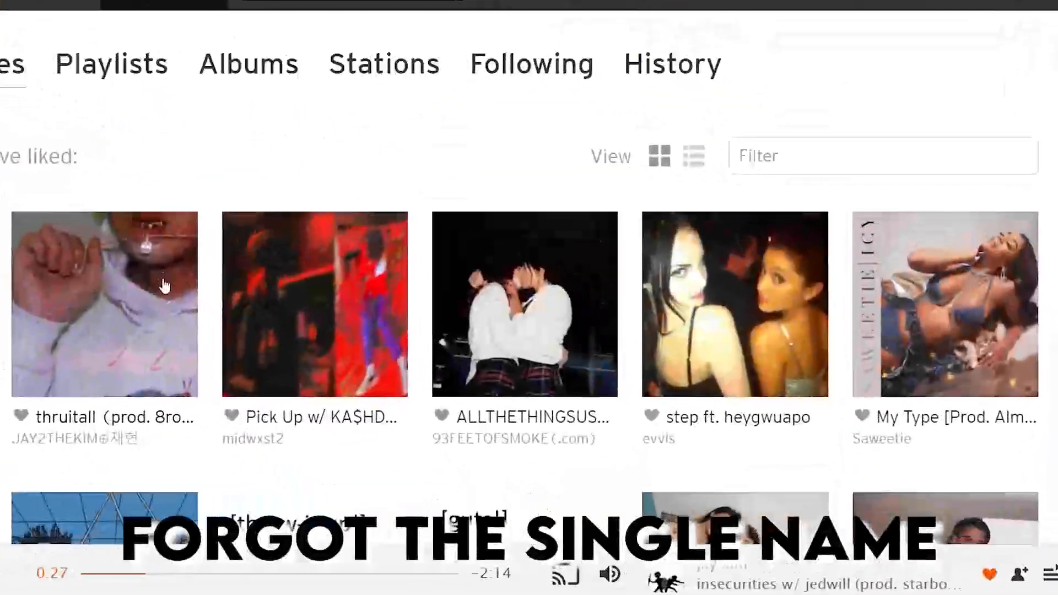
Find the track by aldn among the liked songs, play it and pause it.
scroll(528, 298, down, 3)
scroll(528, 298, down, 3)
click(555, 347)
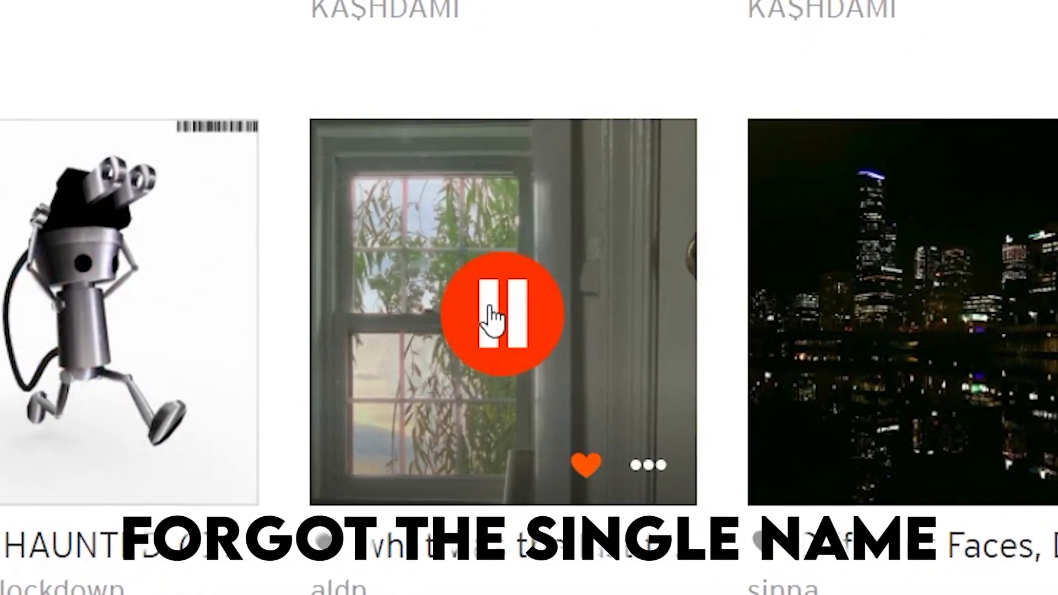
click(494, 319)
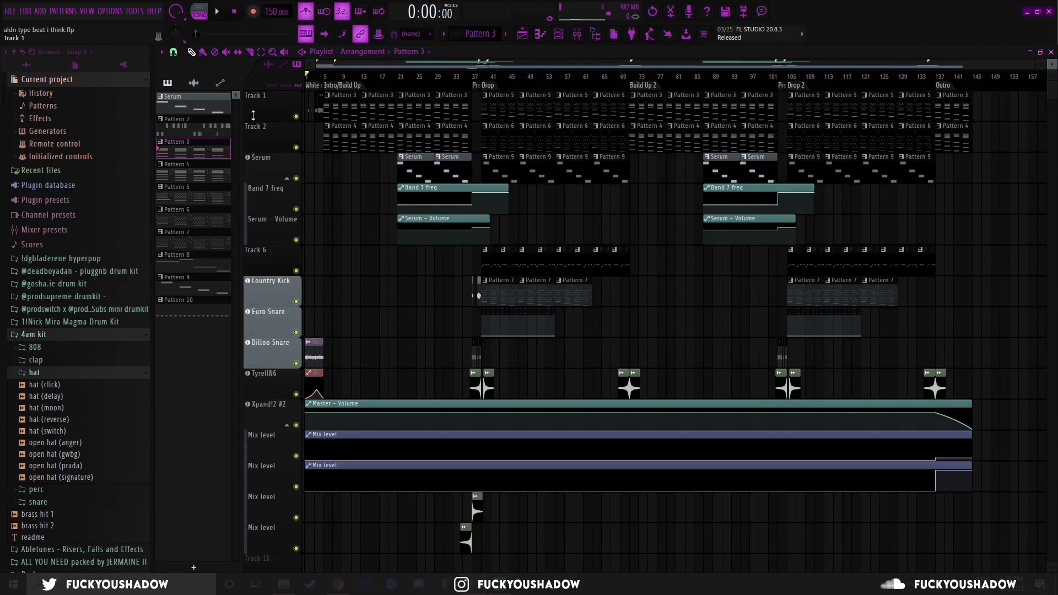
Open the channel rack, move it clear of the playlist and examine the hat (click) sample's settings.
key(F6)
drag(629, 205, 512, 140)
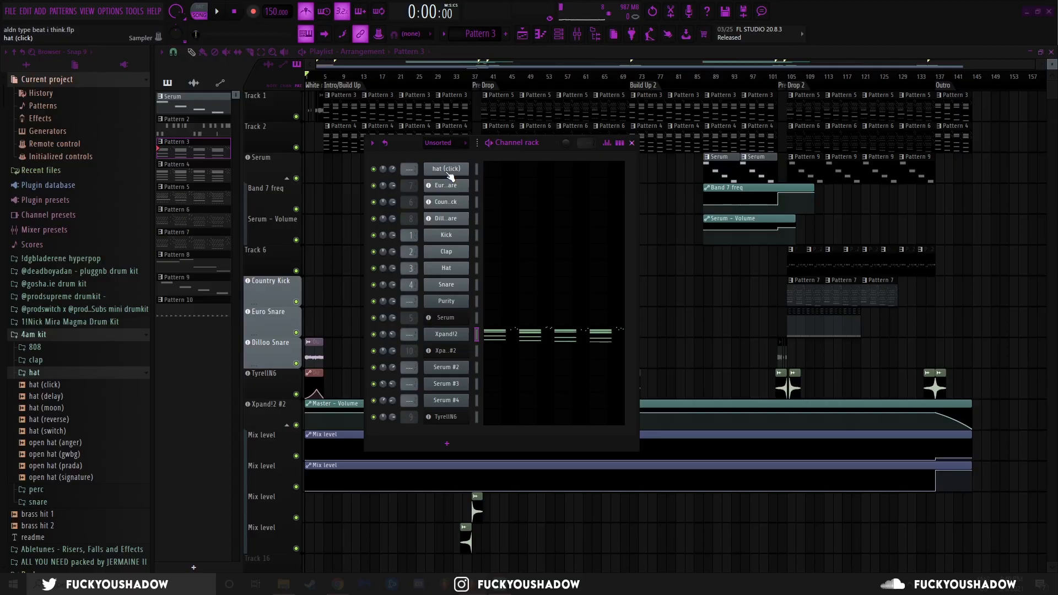
drag(510, 239, 576, 235)
click(621, 153)
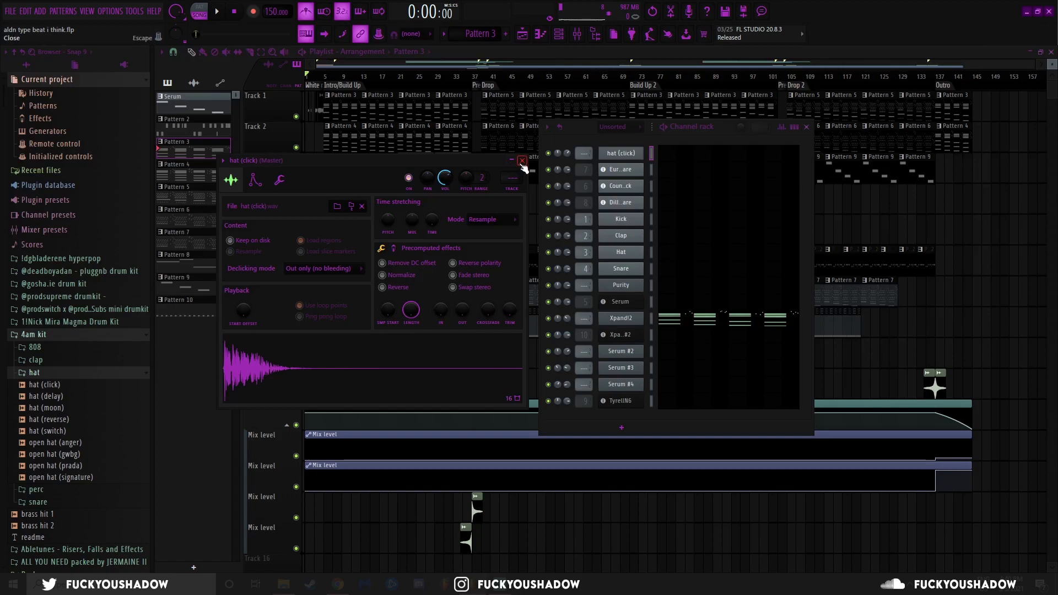
click(632, 68)
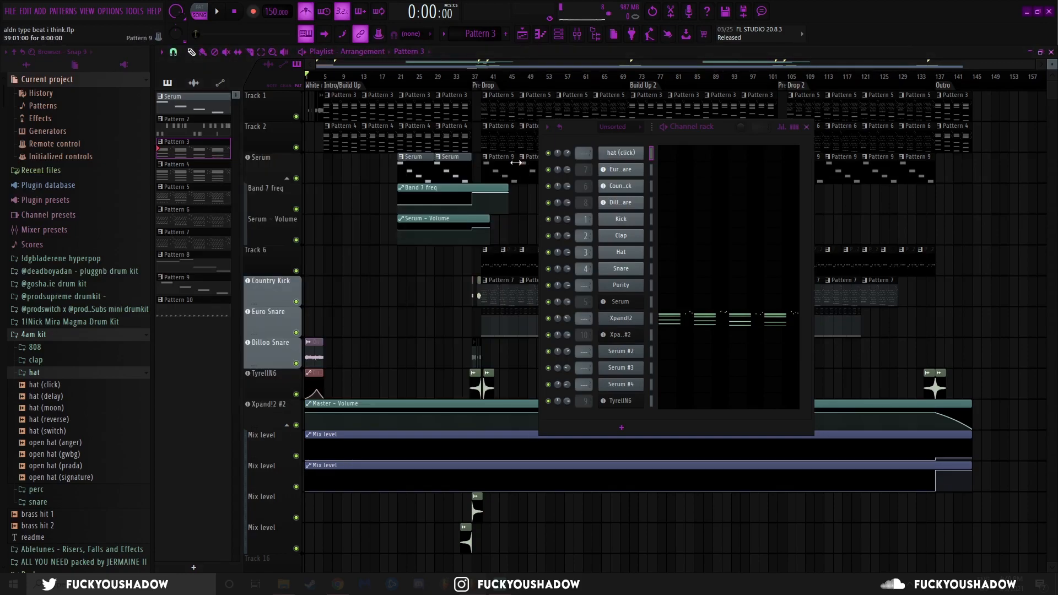
Examine the sampler settings of the Euro Snare and Country Kick channels in the channel rack.
click(621, 169)
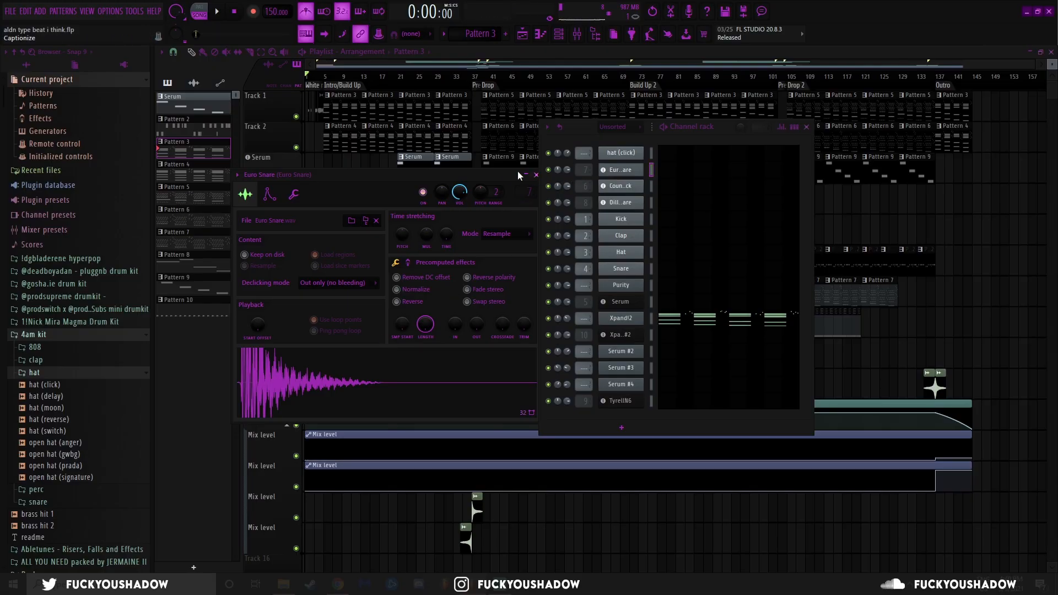
click(536, 175)
click(620, 186)
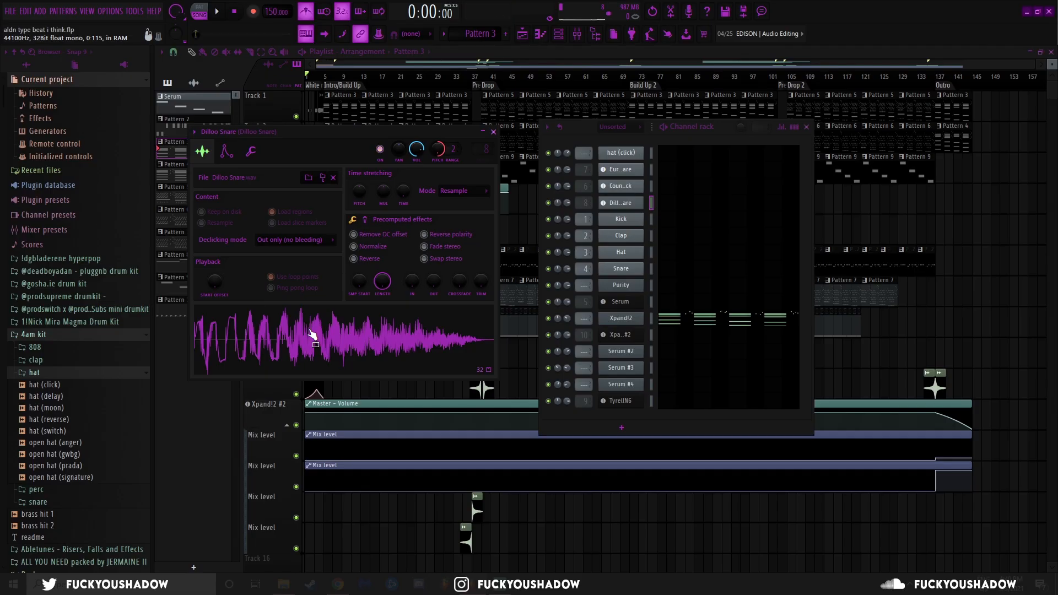
Collapse the 4am kit folder and browse to the Snares folder in the Drums section of Packs.
click(44, 335)
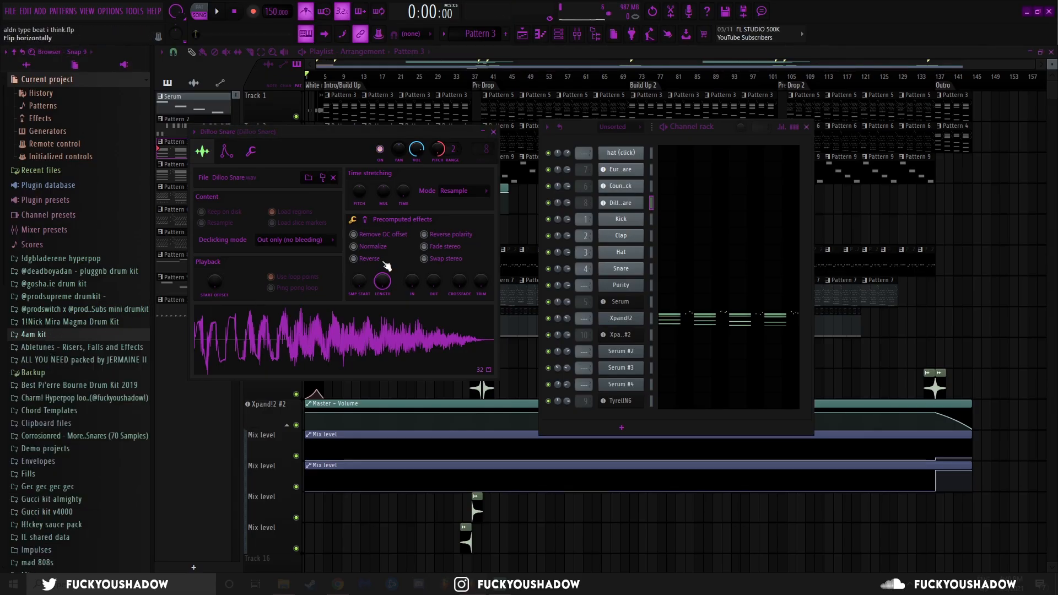
scroll(82, 375, down, 3)
scroll(81, 375, down, 6)
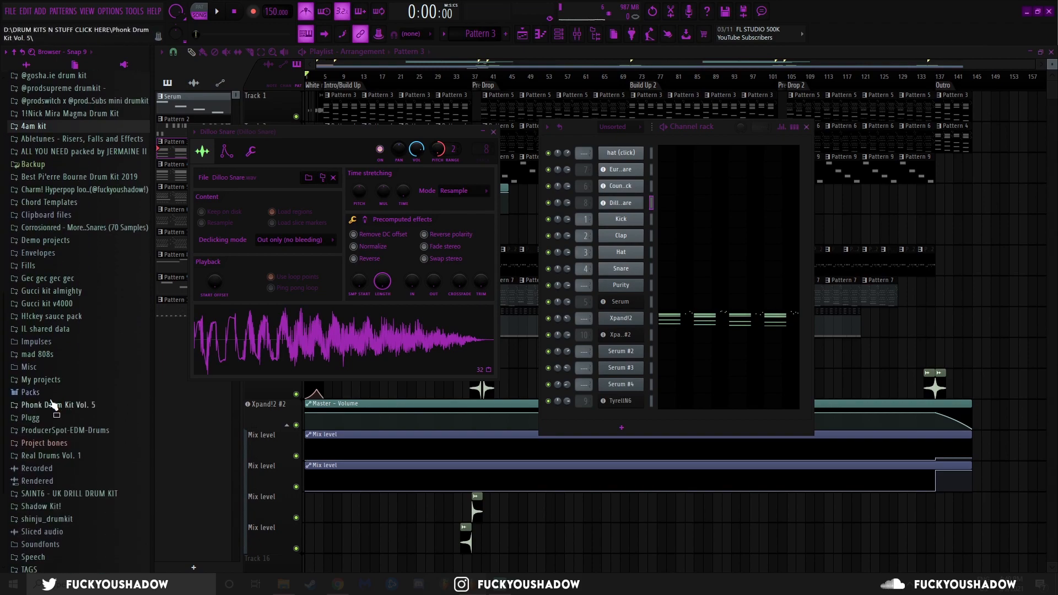
click(31, 393)
click(39, 406)
scroll(65, 402, down, 3)
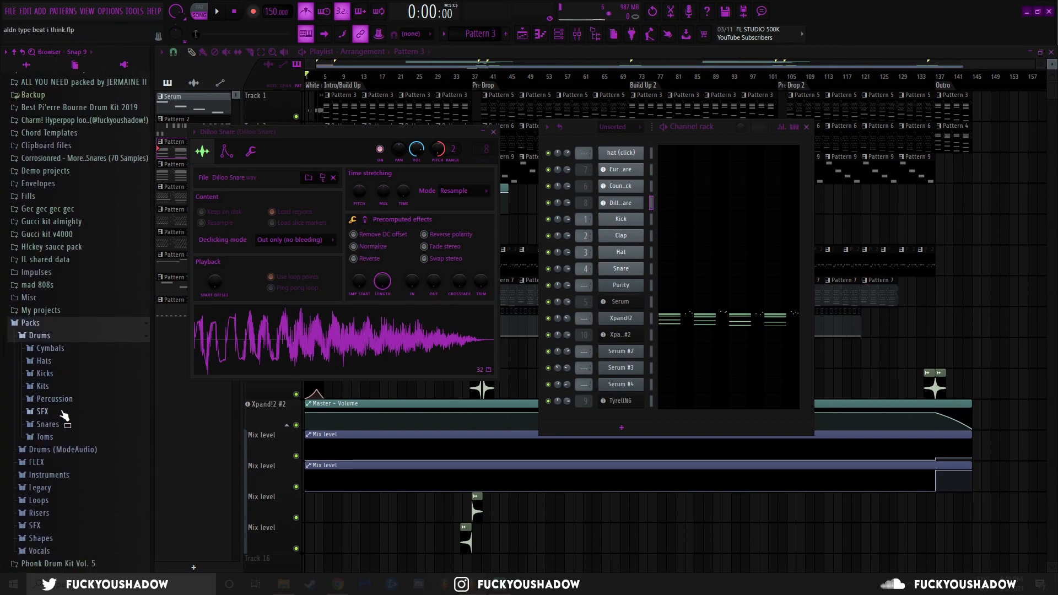
click(66, 424)
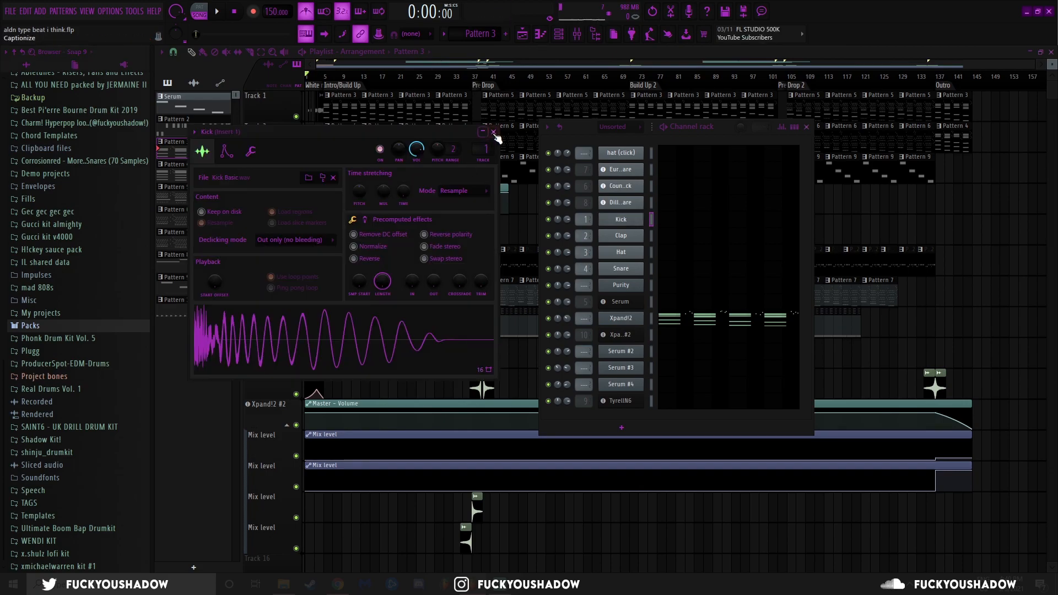
Close the Kick sampler and delete the unused Kick channel from the channel rack.
click(496, 132)
right_click(620, 222)
click(663, 333)
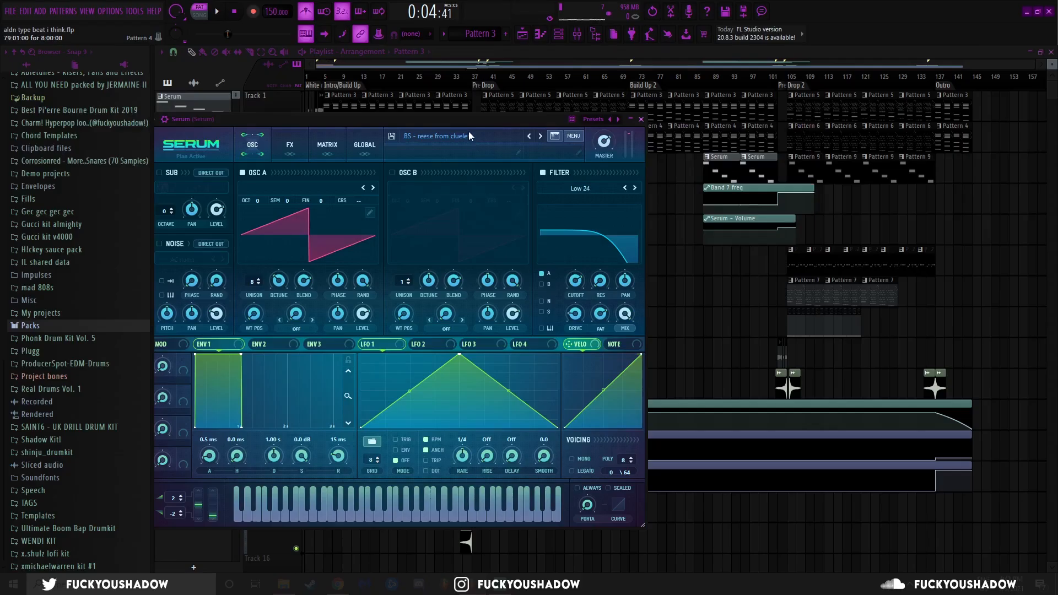
Examine the reese bass preset in the Serum channel, close it and bring the channel rack back.
drag(482, 118, 562, 94)
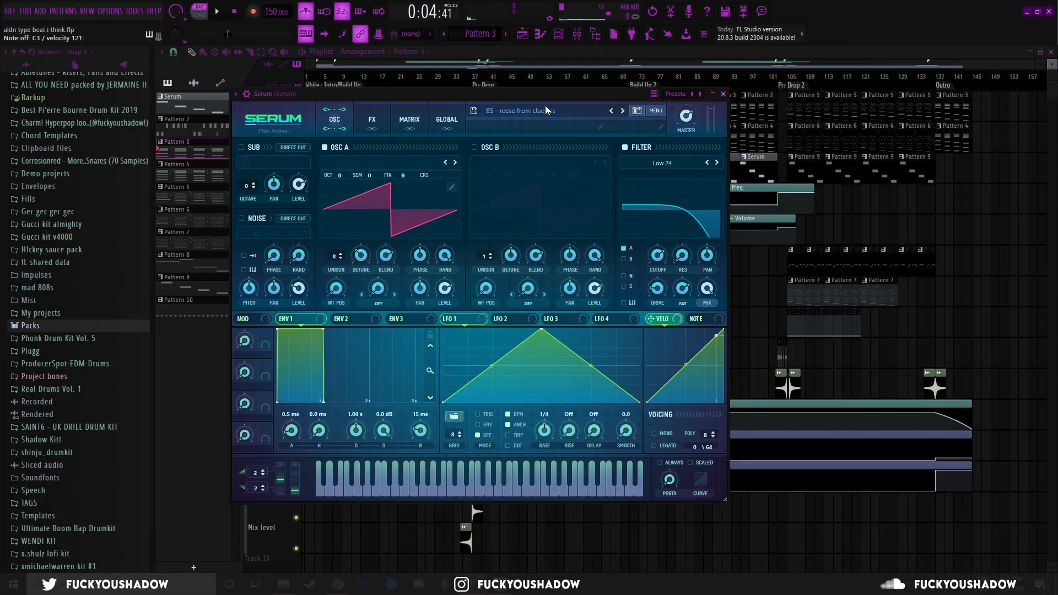
click(723, 94)
click(578, 37)
click(577, 37)
click(560, 38)
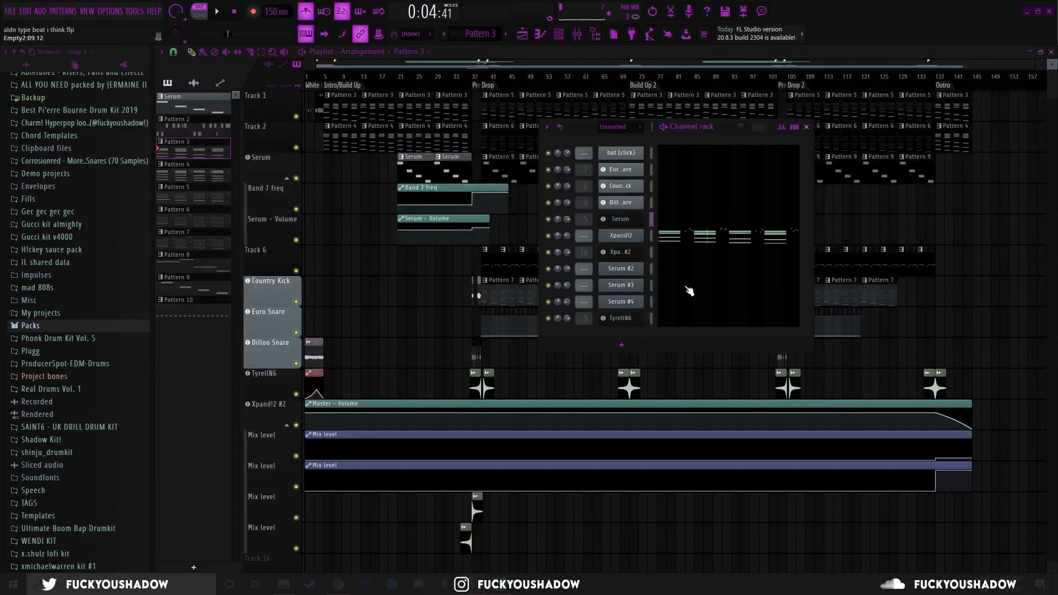
Examine the This Must Be Heaven preset in Xpand!2 and the Rock Warm Fuzzy preset in Xpand!2 #2.
click(624, 237)
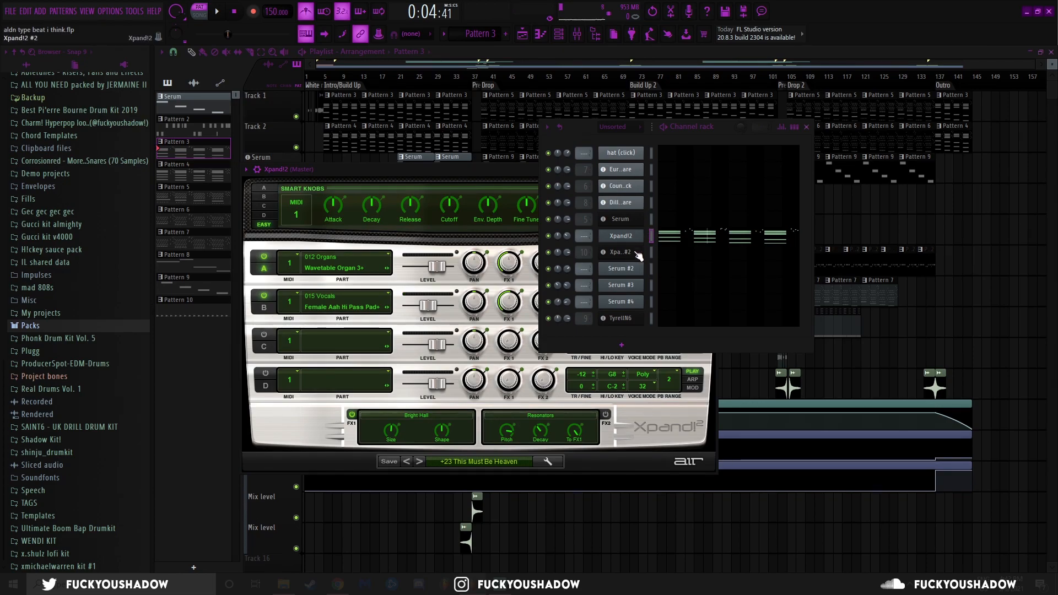
click(636, 254)
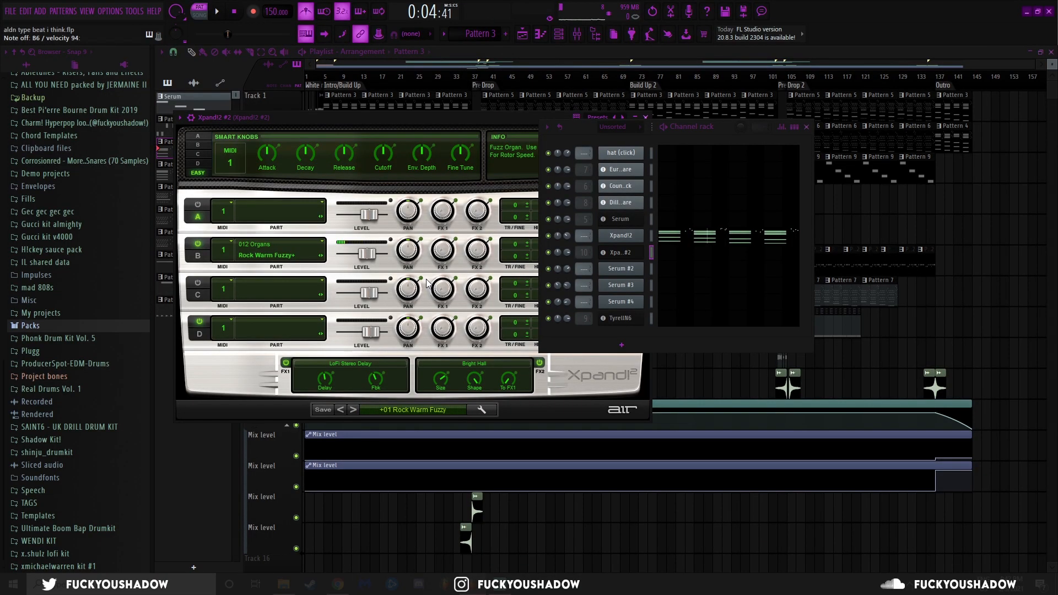
drag(441, 119, 304, 163)
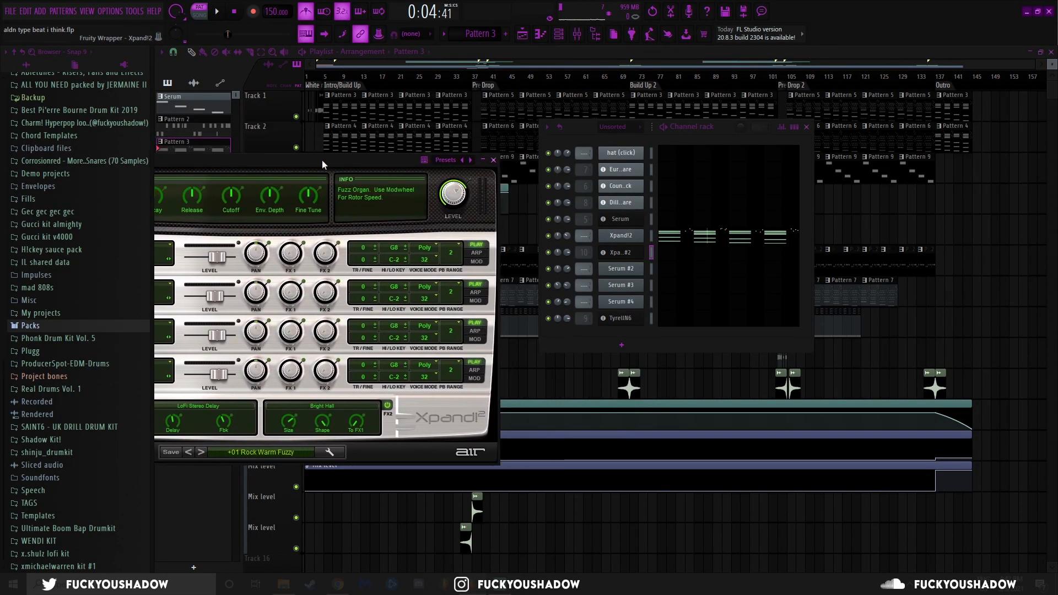
click(493, 160)
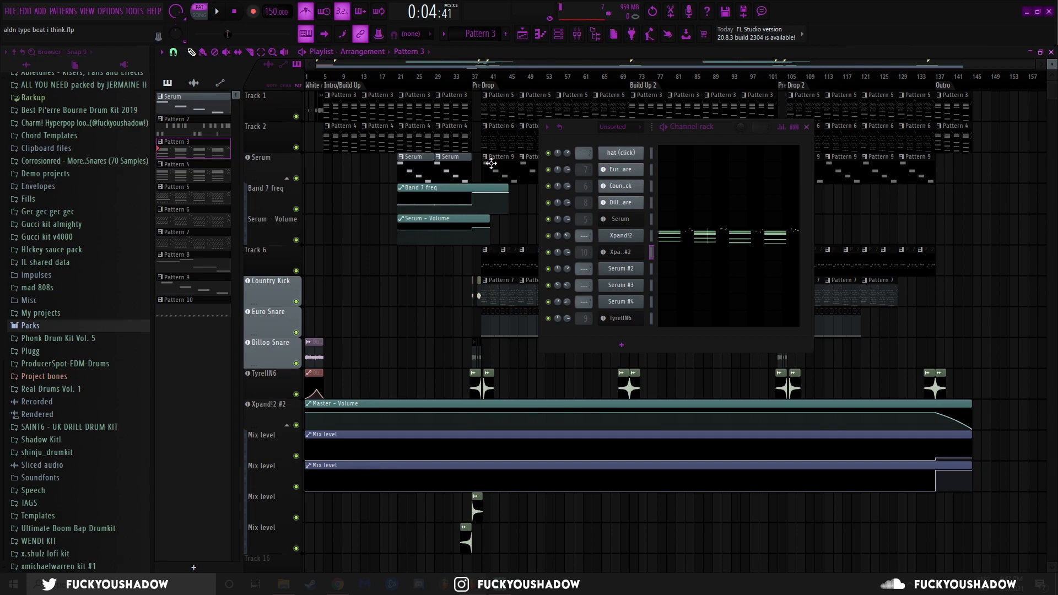
Examine the key [princess] preset in Serum #2, keeping its window clear of the channel rack, and close it.
click(634, 270)
drag(444, 147, 379, 143)
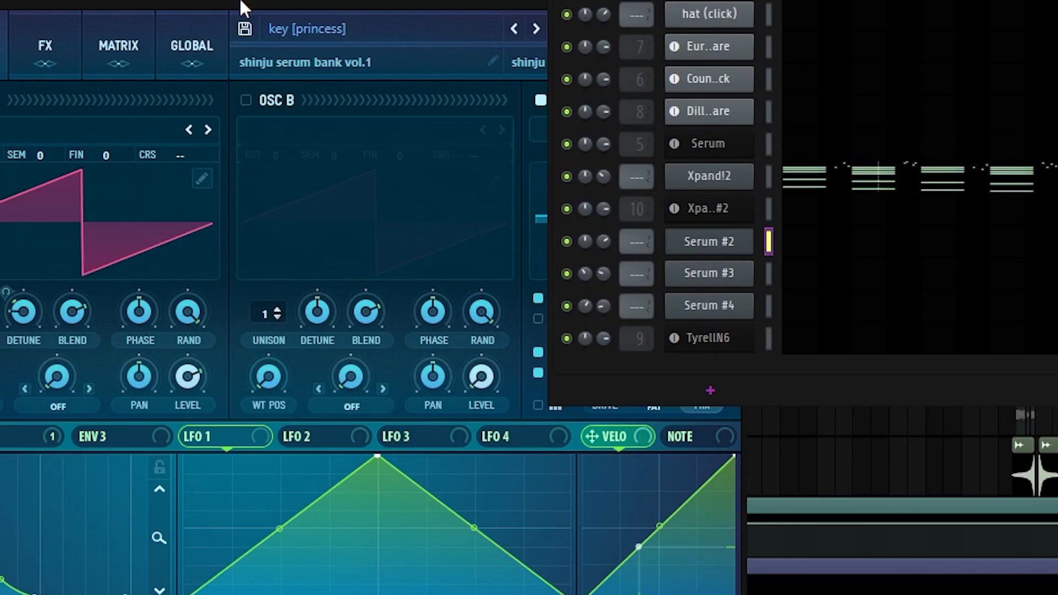
drag(382, 145, 322, 154)
drag(446, 154, 263, 177)
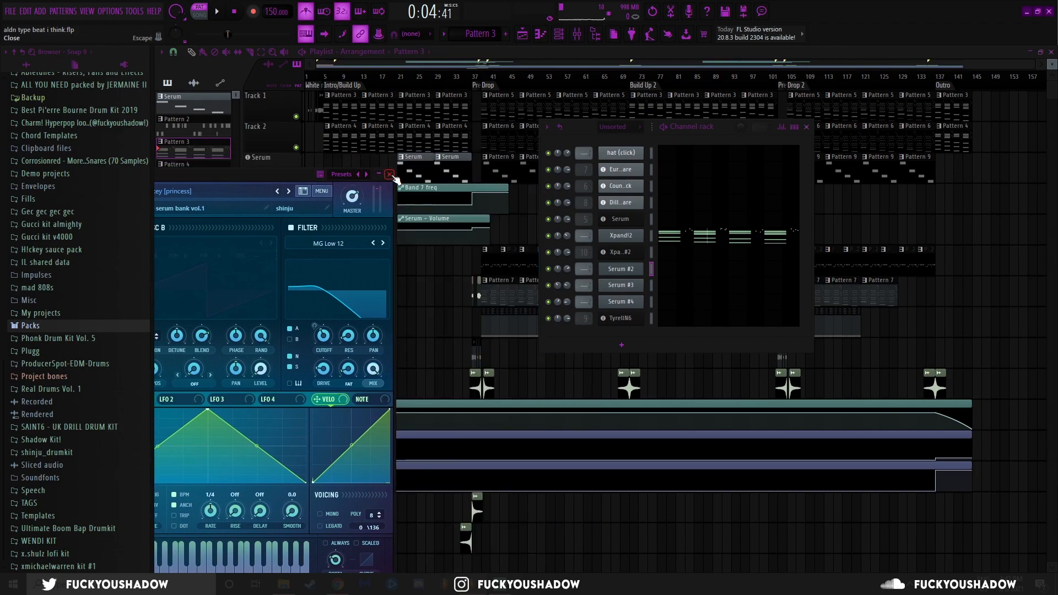
click(389, 174)
Examine the key [duel disk2] preset in Serum #3 and close its window.
click(611, 290)
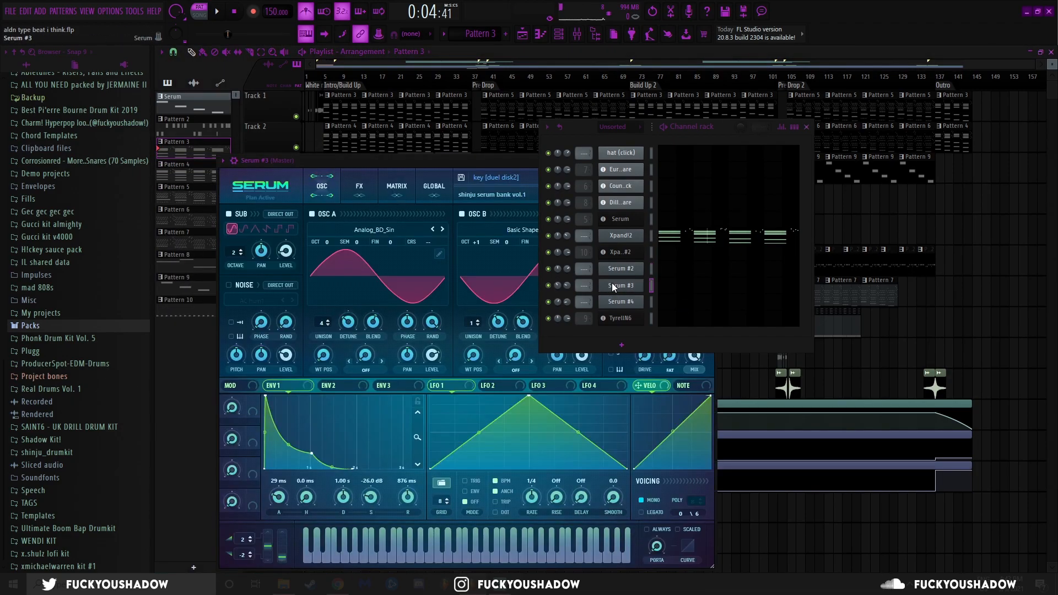
drag(444, 163, 388, 163)
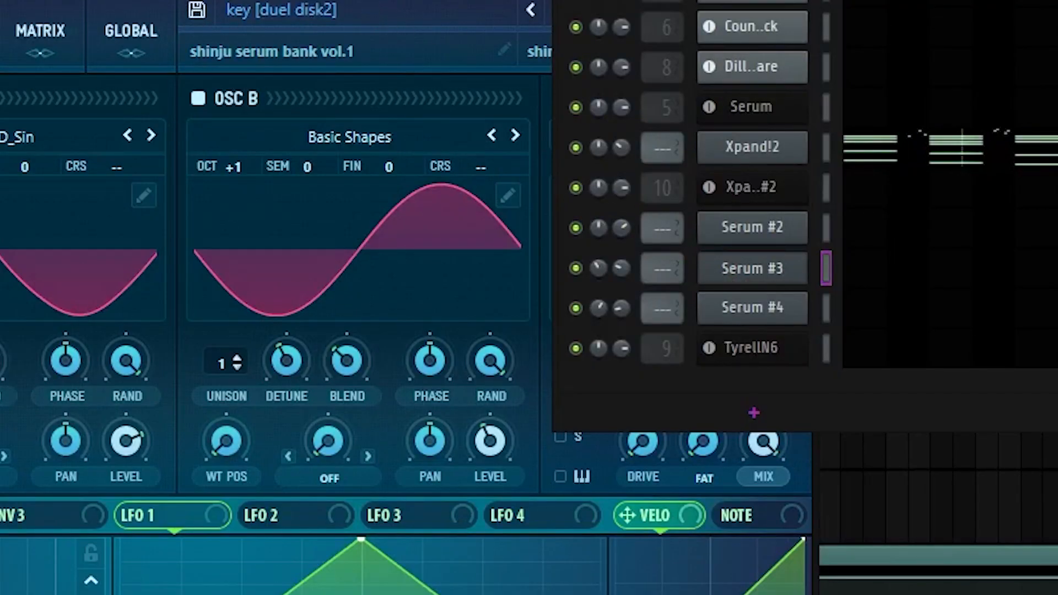
drag(507, 163, 373, 162)
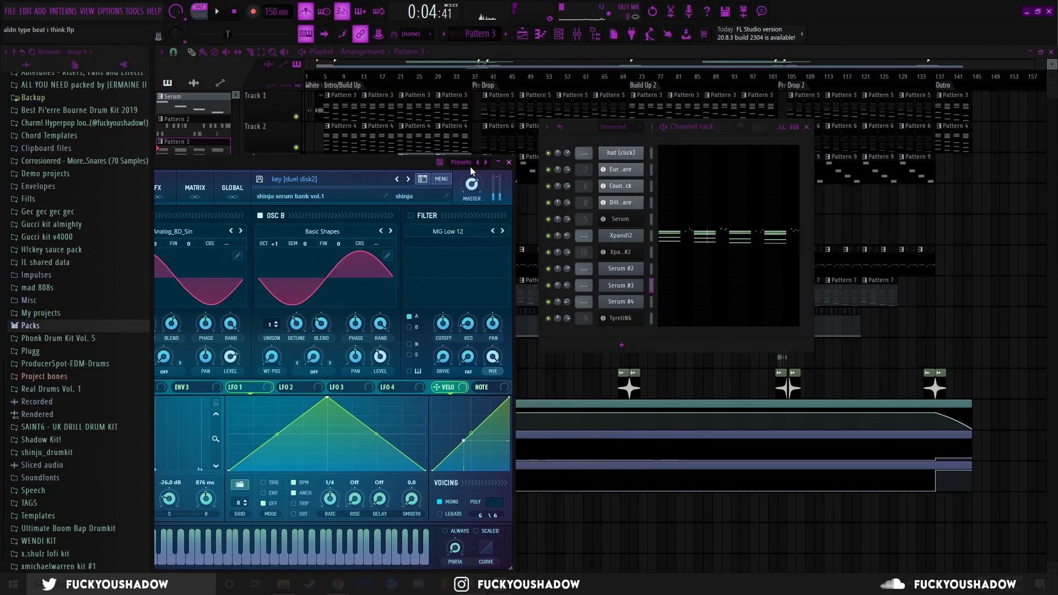
click(510, 163)
Open Serum #4 and examine its ld - pacman2 preset.
click(758, 311)
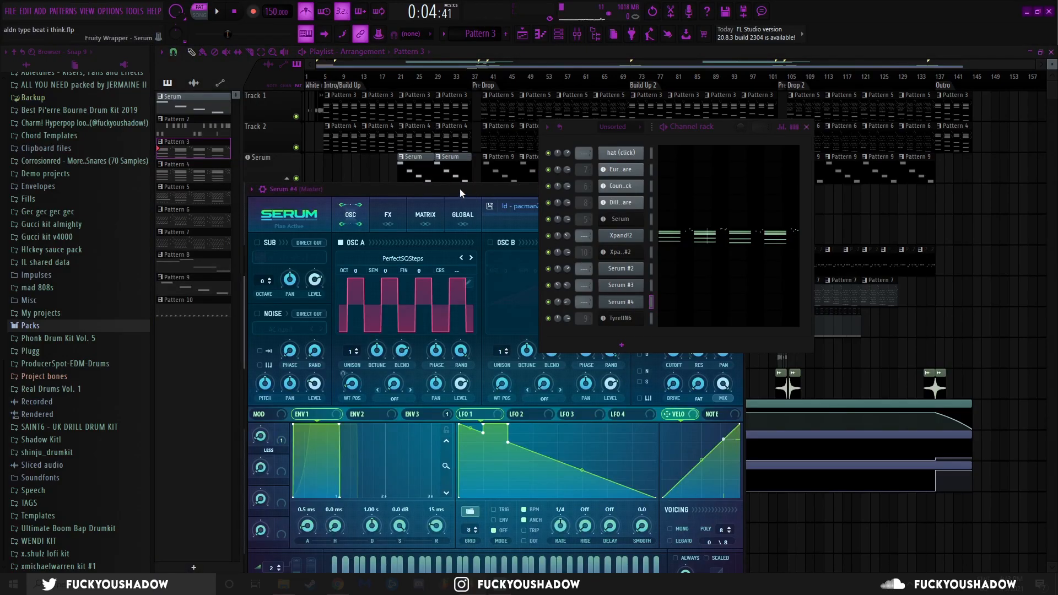
drag(459, 189, 314, 174)
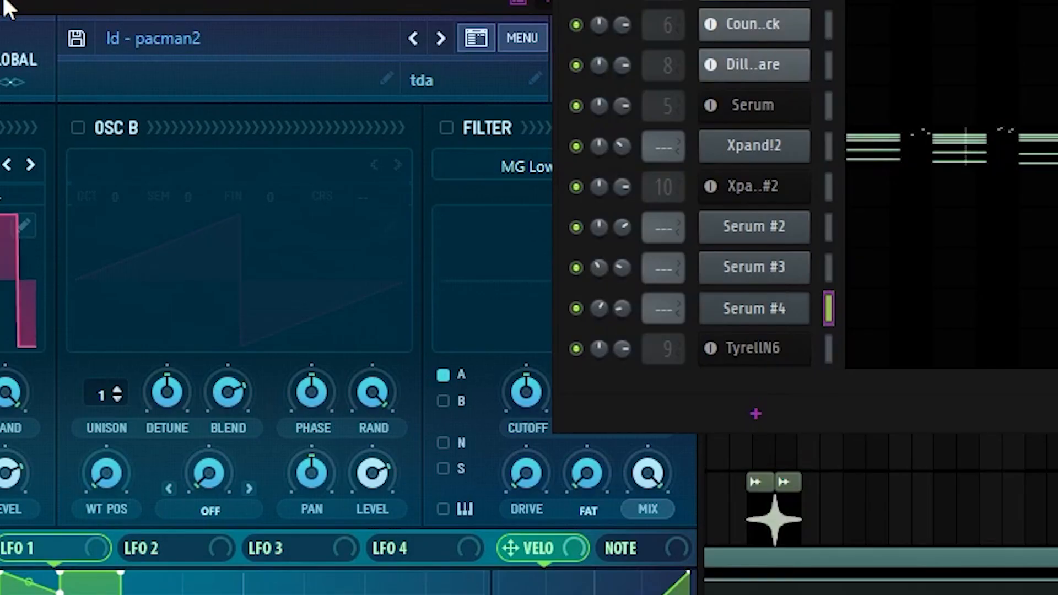
drag(388, 178, 371, 178)
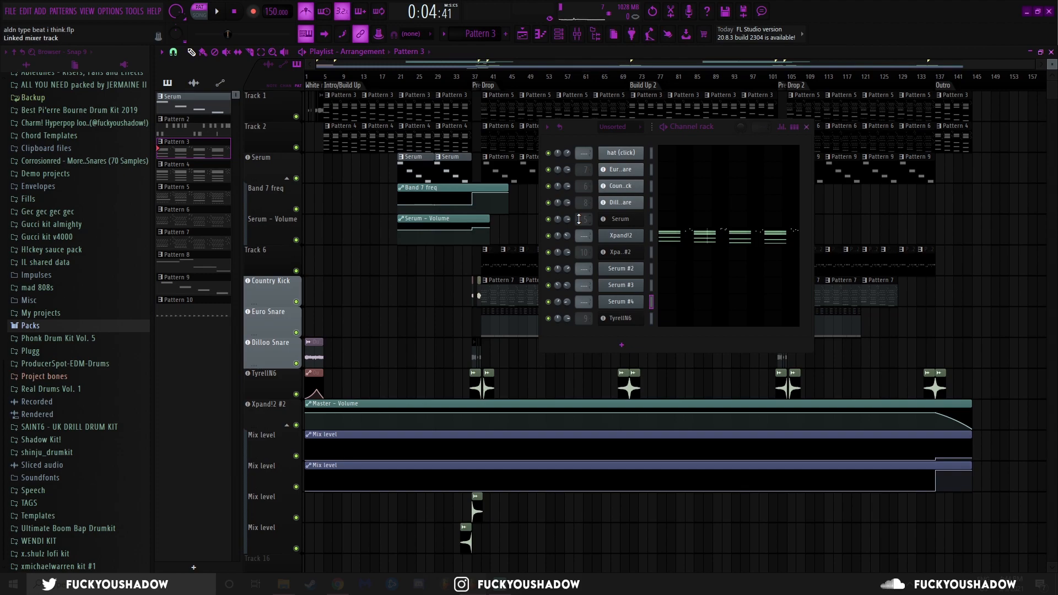
Examine the 2 Calculations preset in TyrellN6, close the synth and hide the channel rack.
click(620, 318)
drag(502, 194, 335, 146)
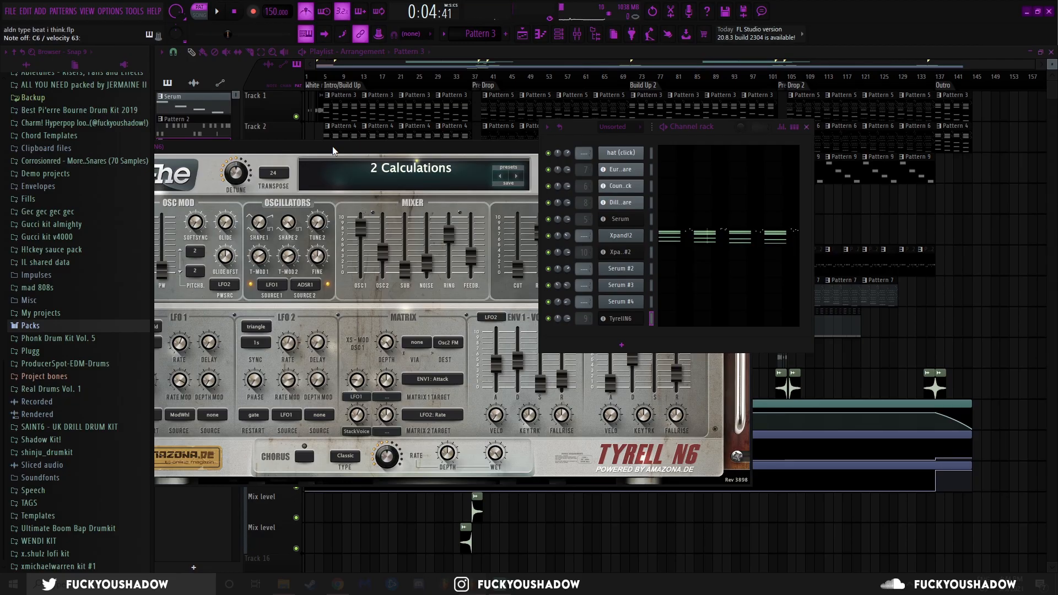
drag(332, 146, 61, 183)
click(474, 183)
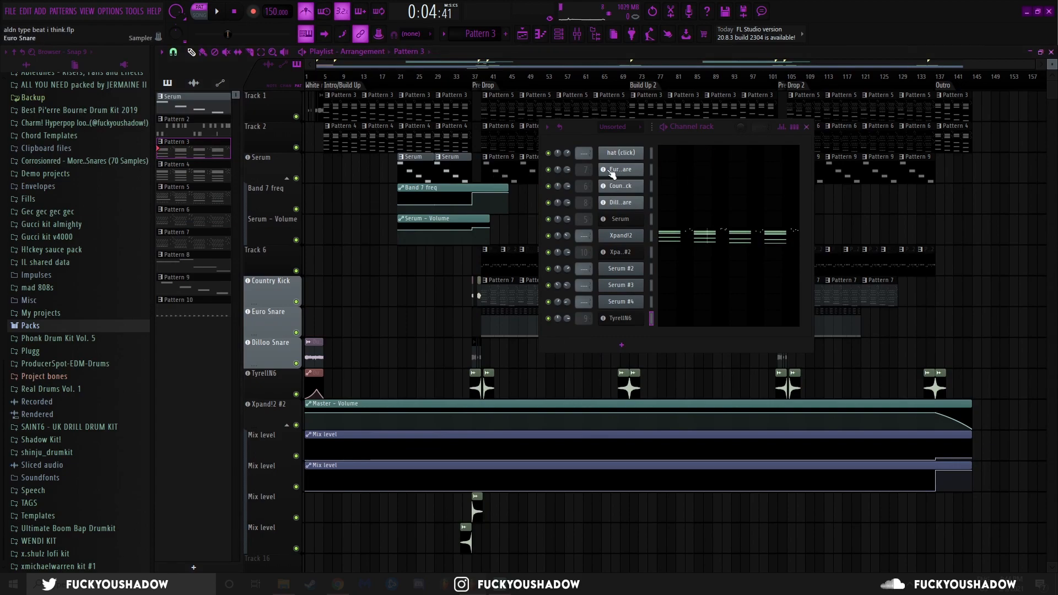
key(F6)
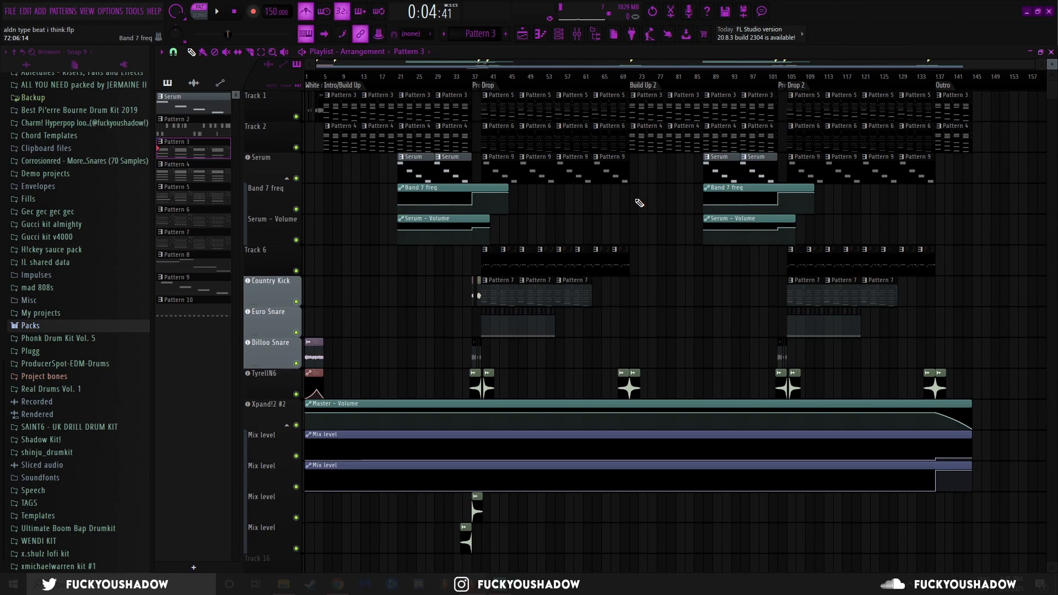
Open the hat (click) notes of Pattern 10 in the piano roll and play them through.
double_click(483, 319)
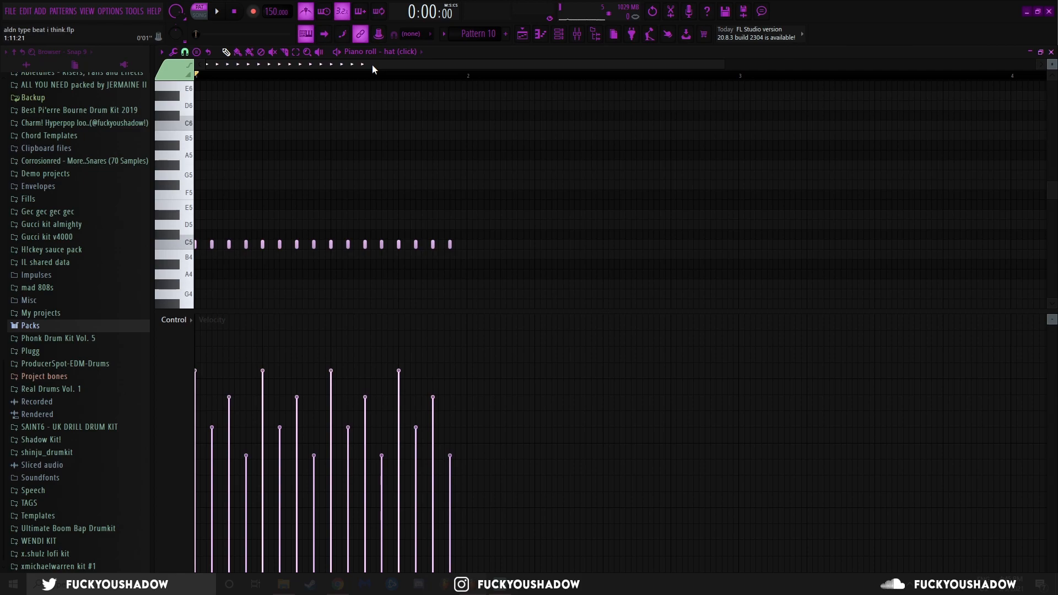
key(space)
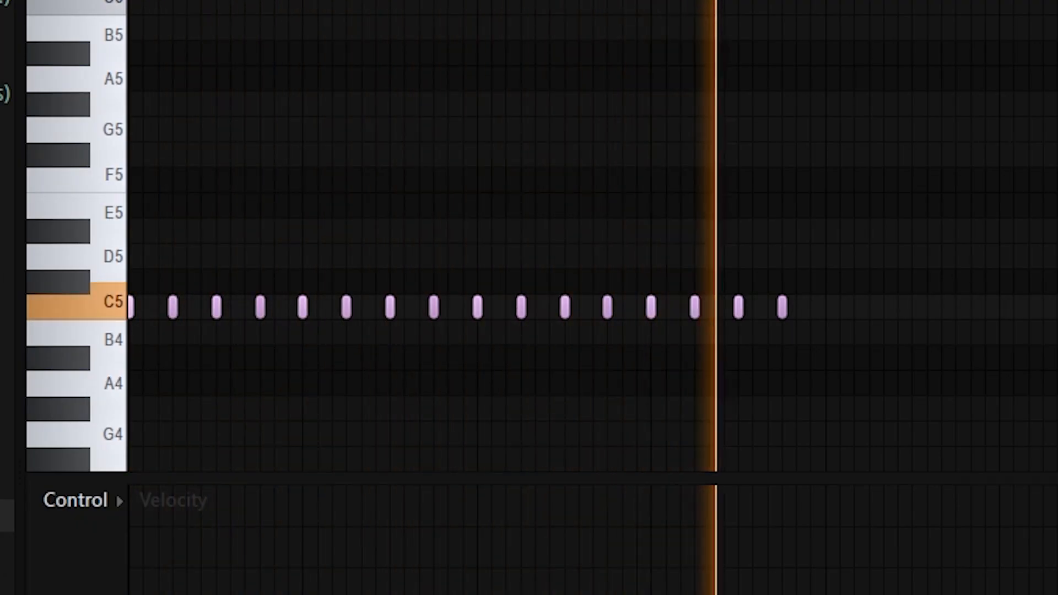
key(space)
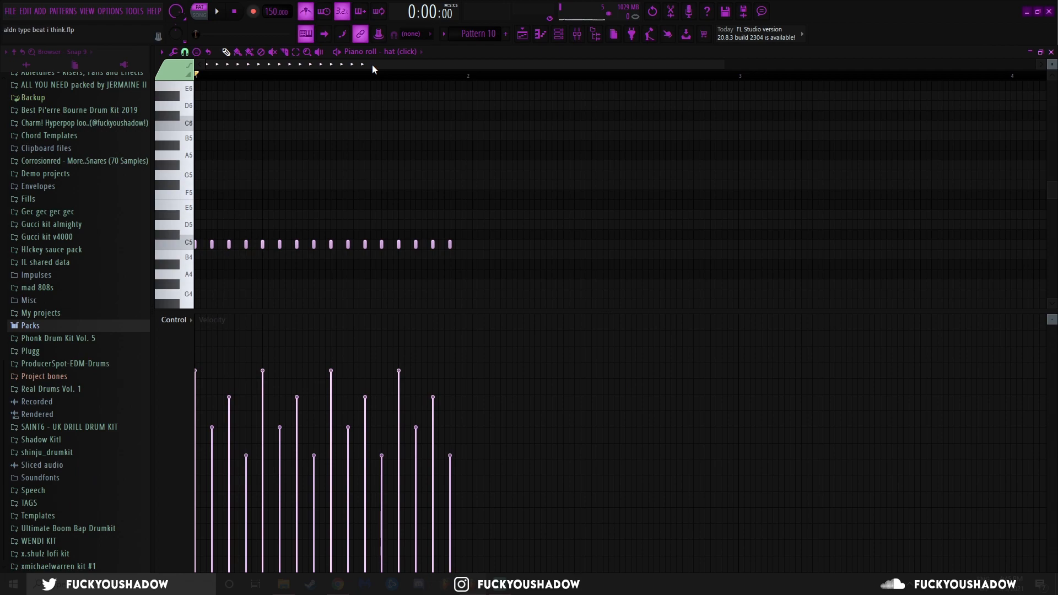
Open the Euro Snare notes of Pattern 2 in the piano roll and play them from the start.
click(521, 34)
double_click(487, 254)
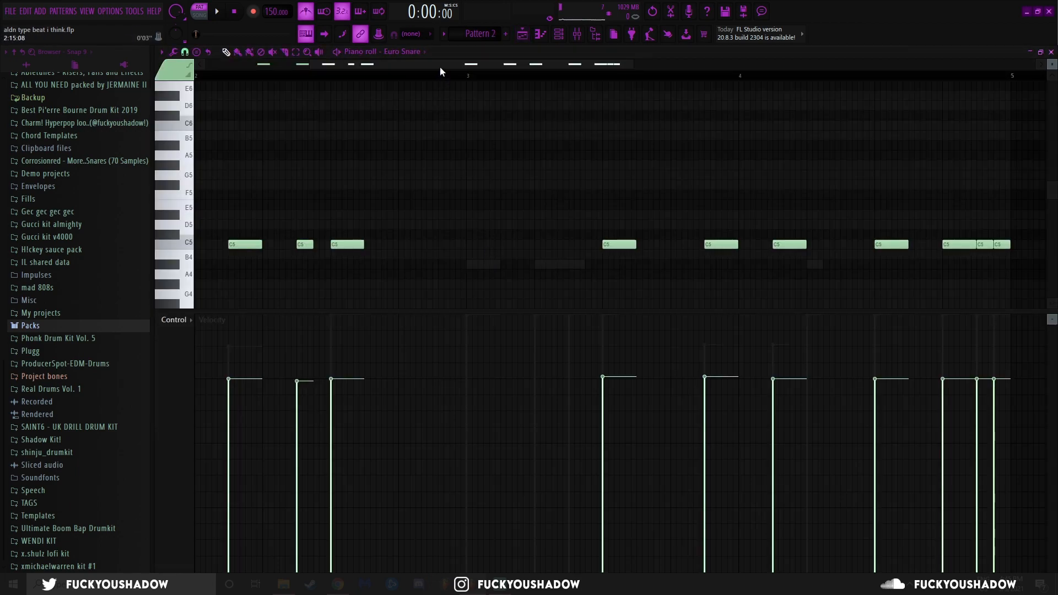
drag(440, 66, 222, 77)
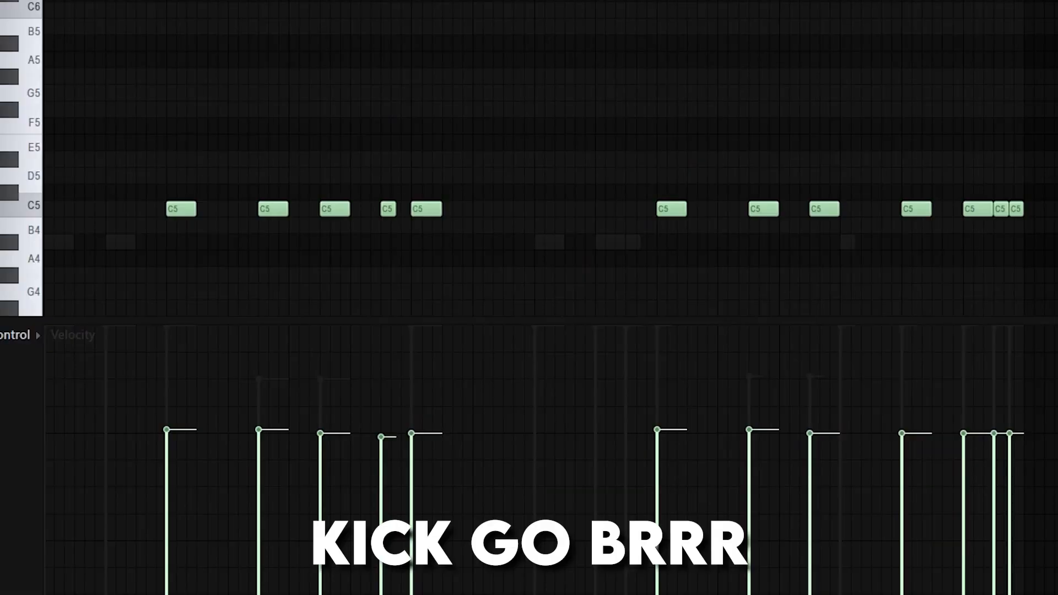
key(space)
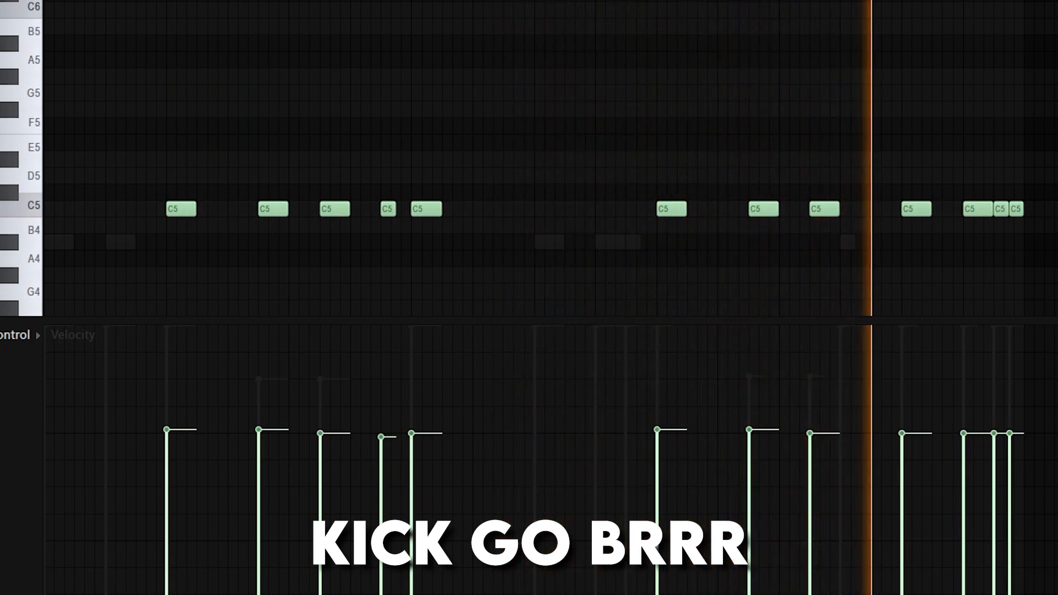
Examine the Xpand!2 #2 chord, melody and bass notes of Pattern 4 across the octaves in the piano roll and play them.
click(220, 13)
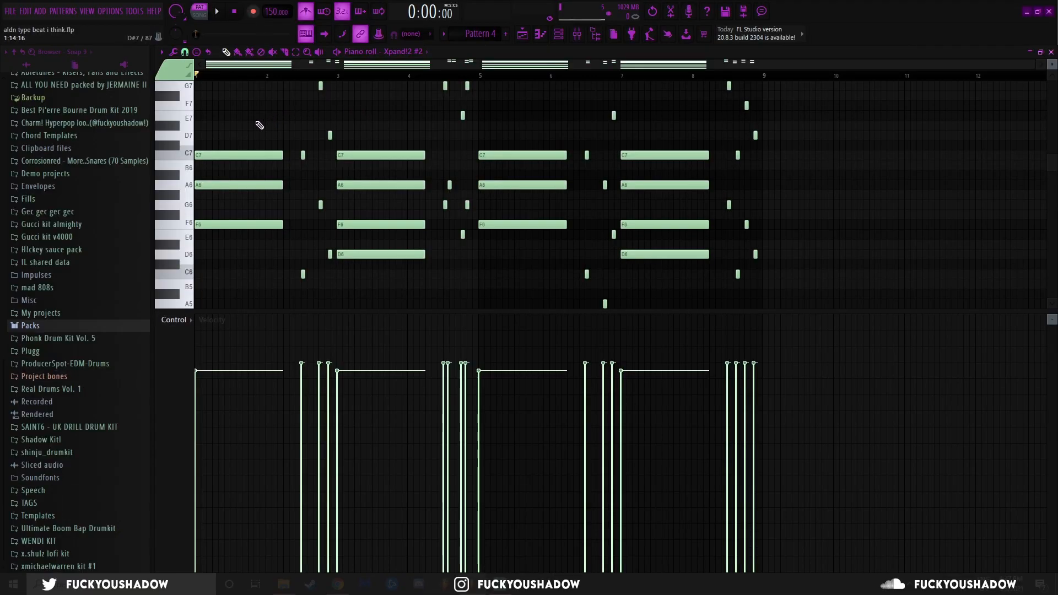
scroll(259, 125, up, 3)
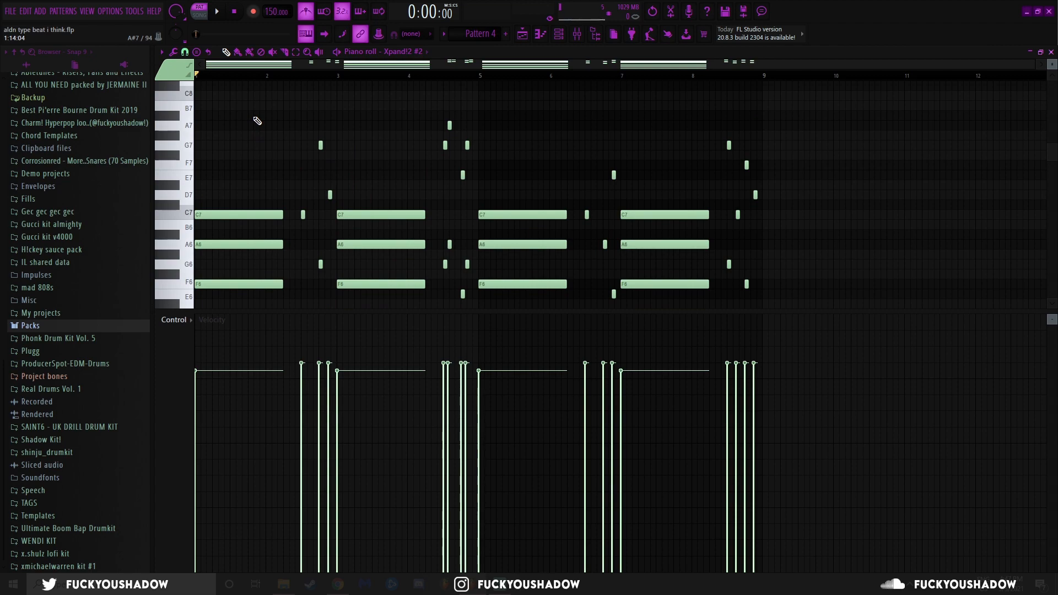
scroll(256, 121, down, 1)
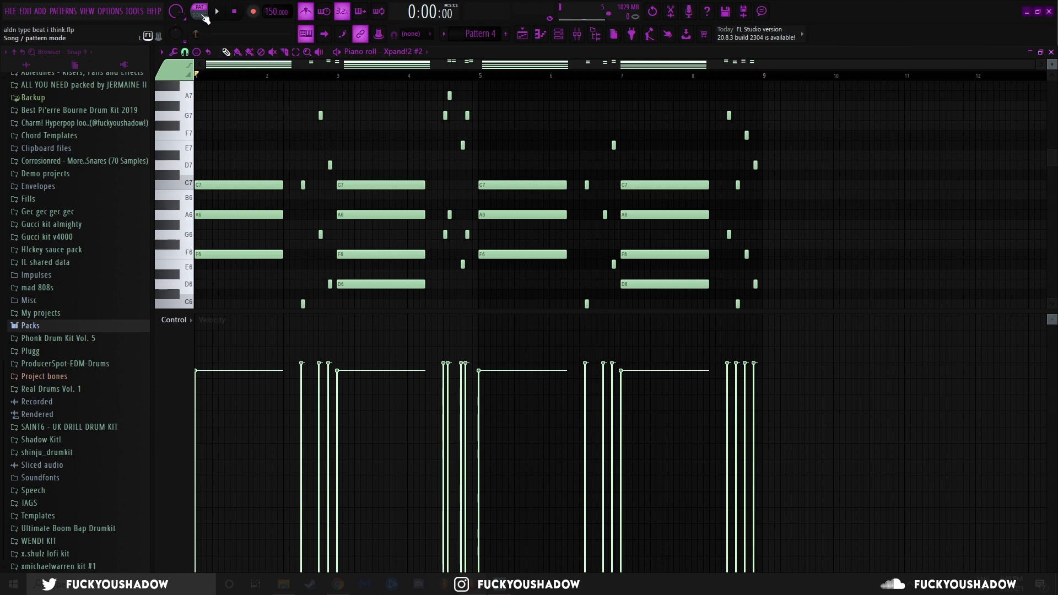
scroll(286, 116, down, 1)
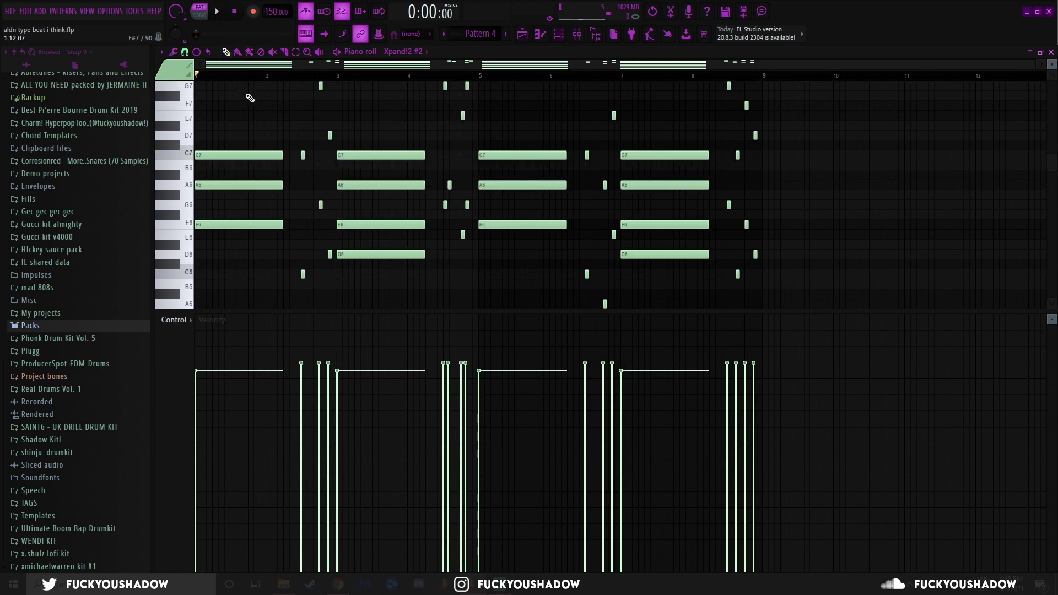
scroll(261, 111, down, 3)
scroll(234, 237, down, 5)
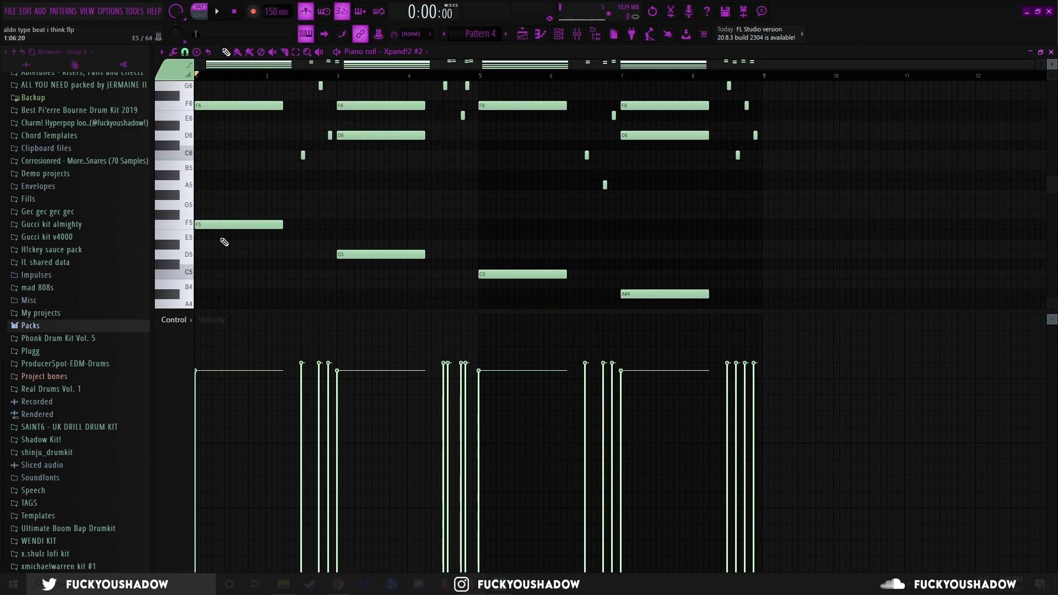
scroll(237, 221, up, 4)
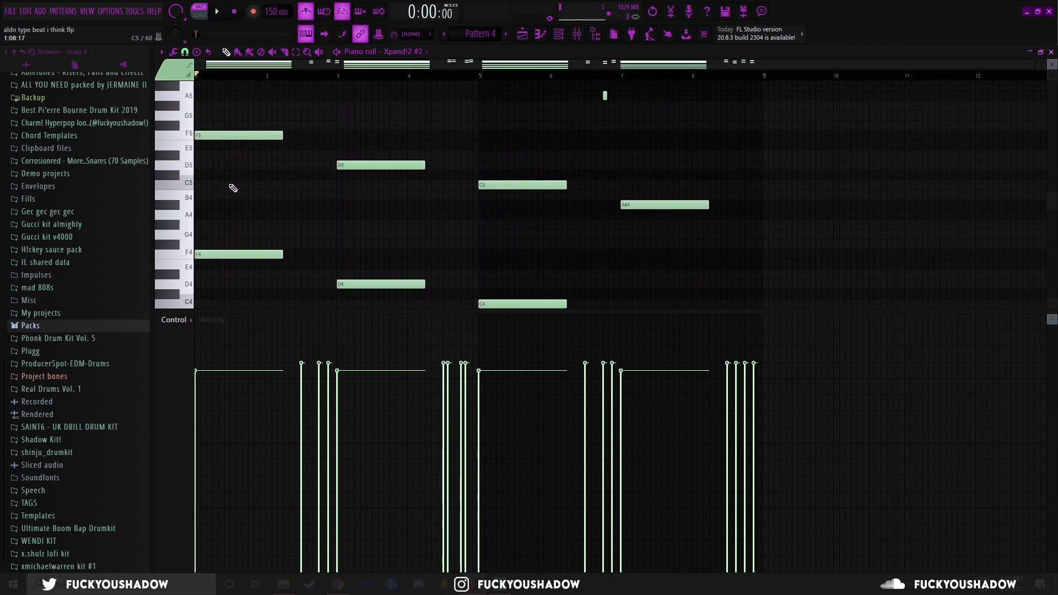
scroll(242, 215, up, 2)
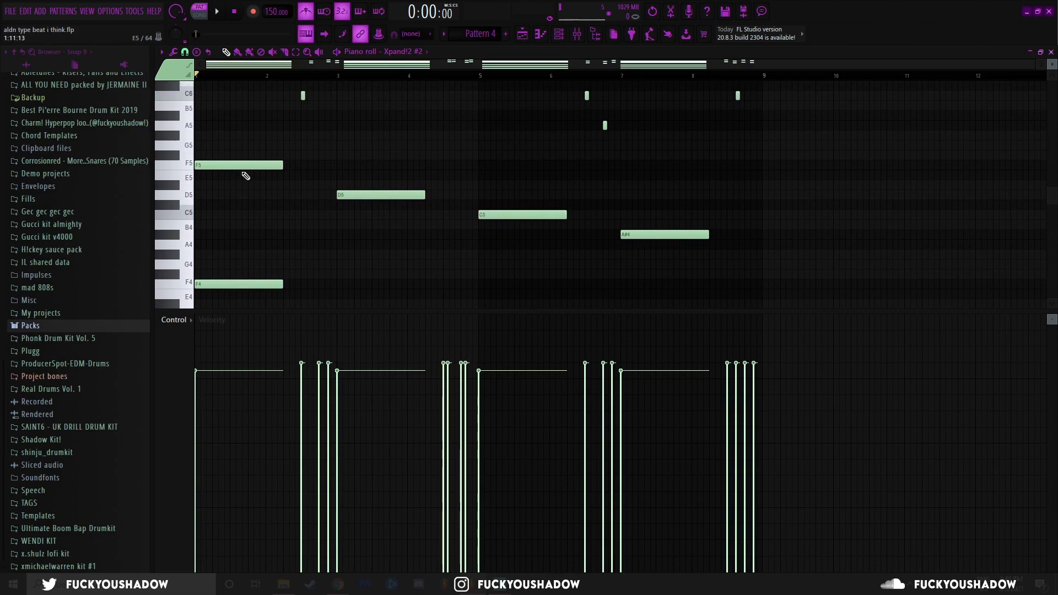
scroll(223, 175, up, 3)
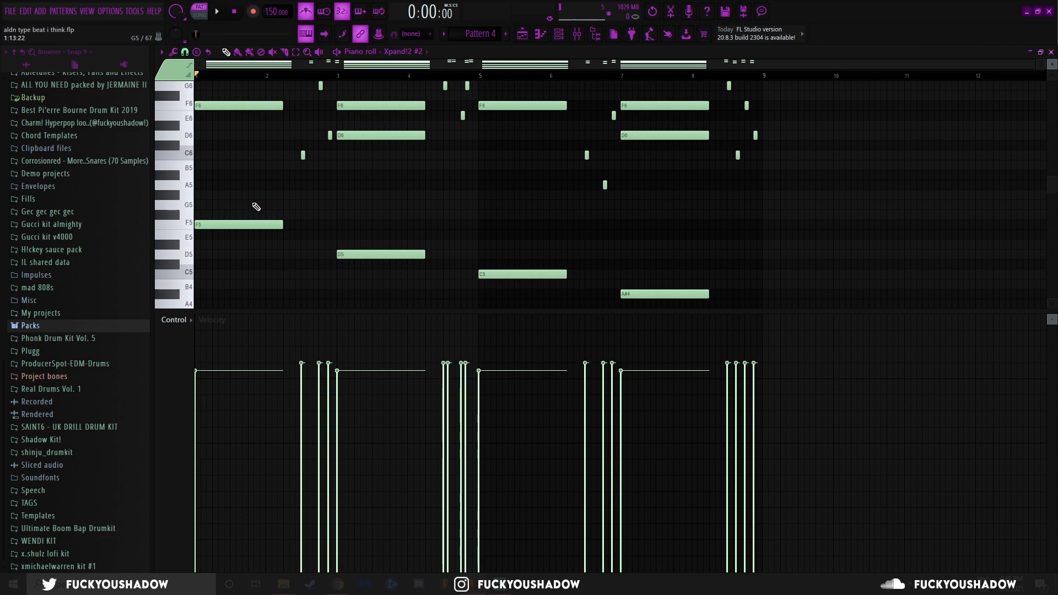
scroll(257, 207, down, 6)
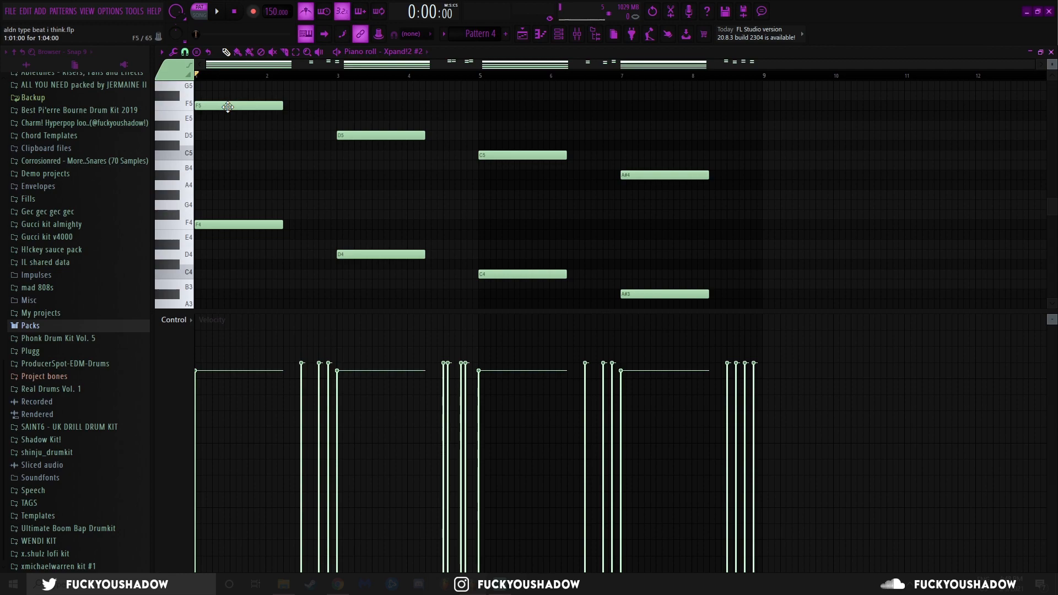
scroll(228, 107, up, 15)
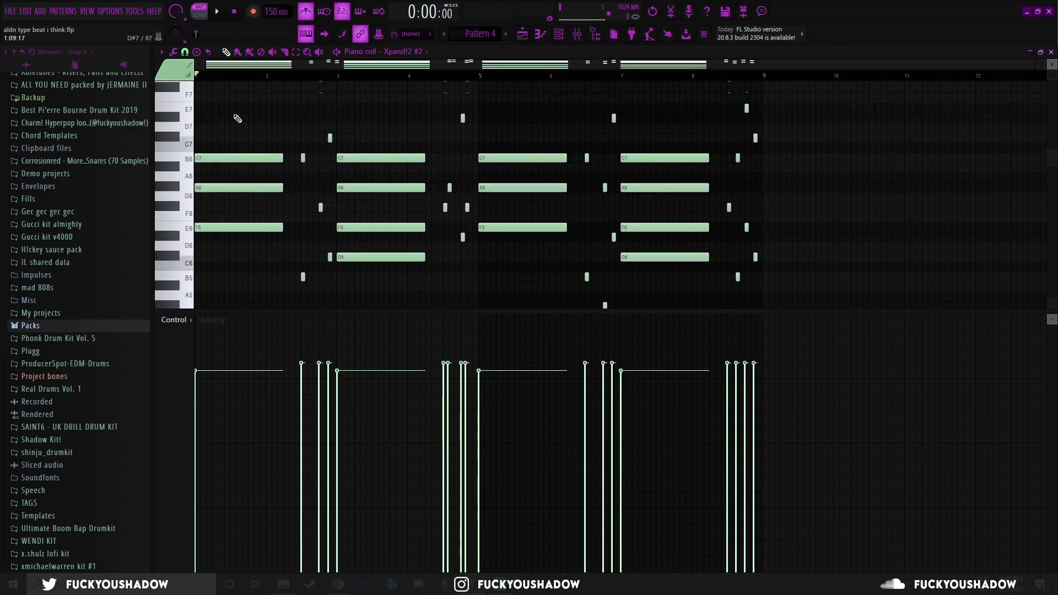
scroll(232, 59, down, 1)
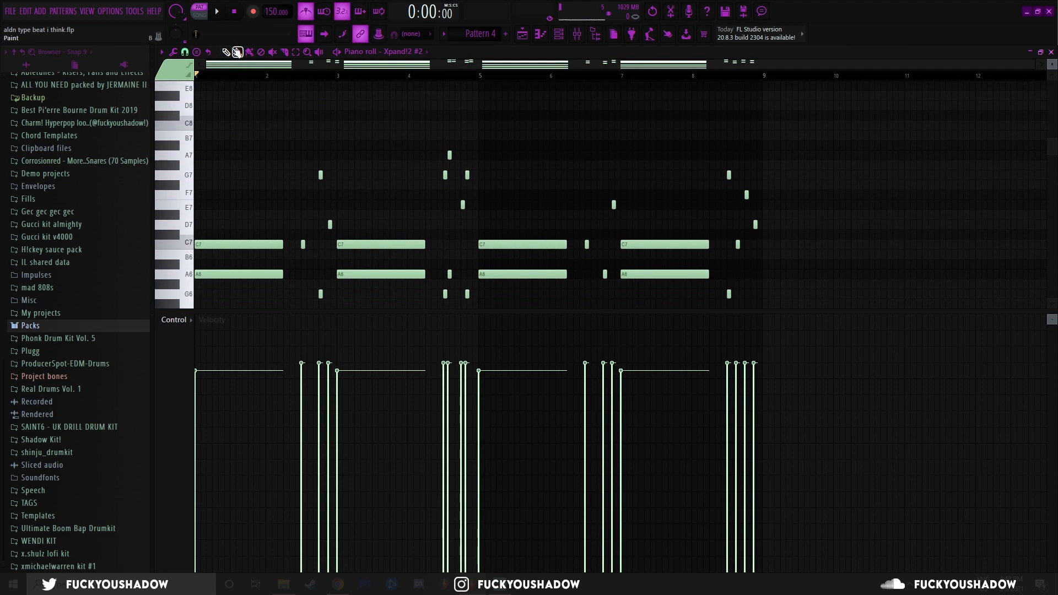
click(220, 13)
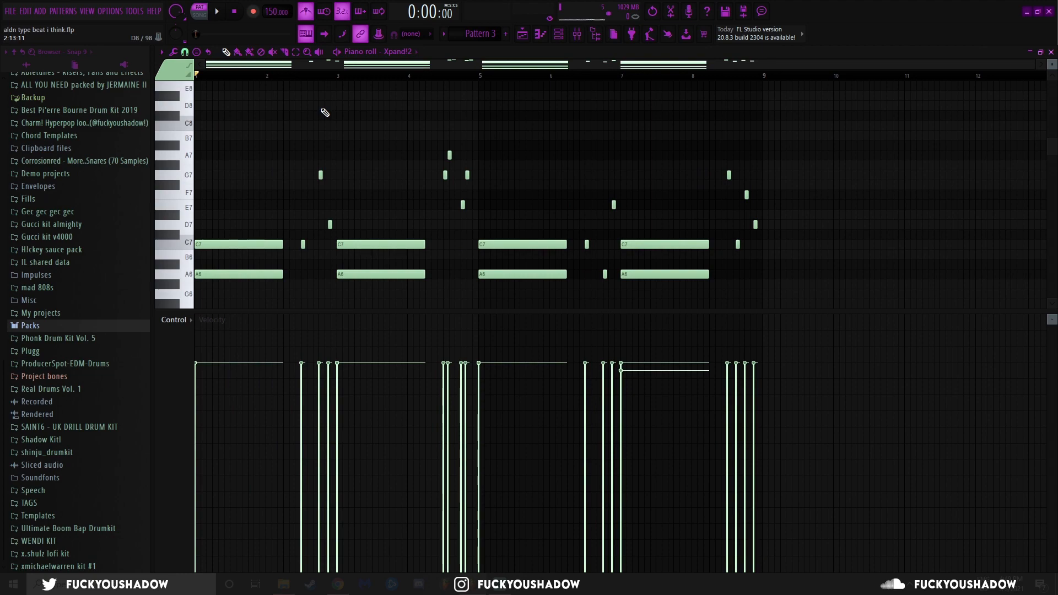
Play the Xpand!2 notes of Pattern 3 through in the piano roll and stop playback.
key(space)
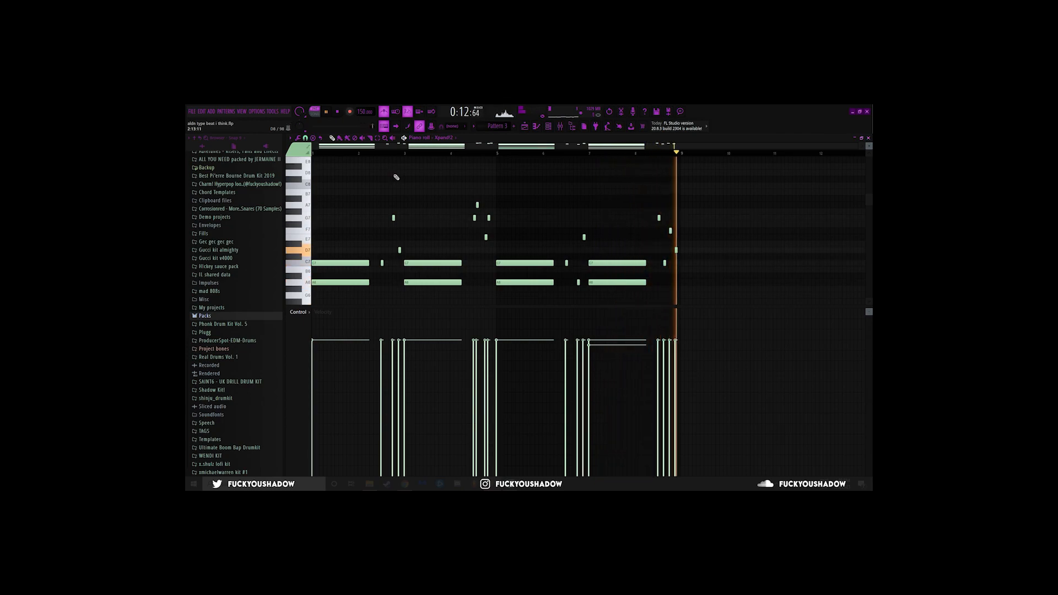
key(space)
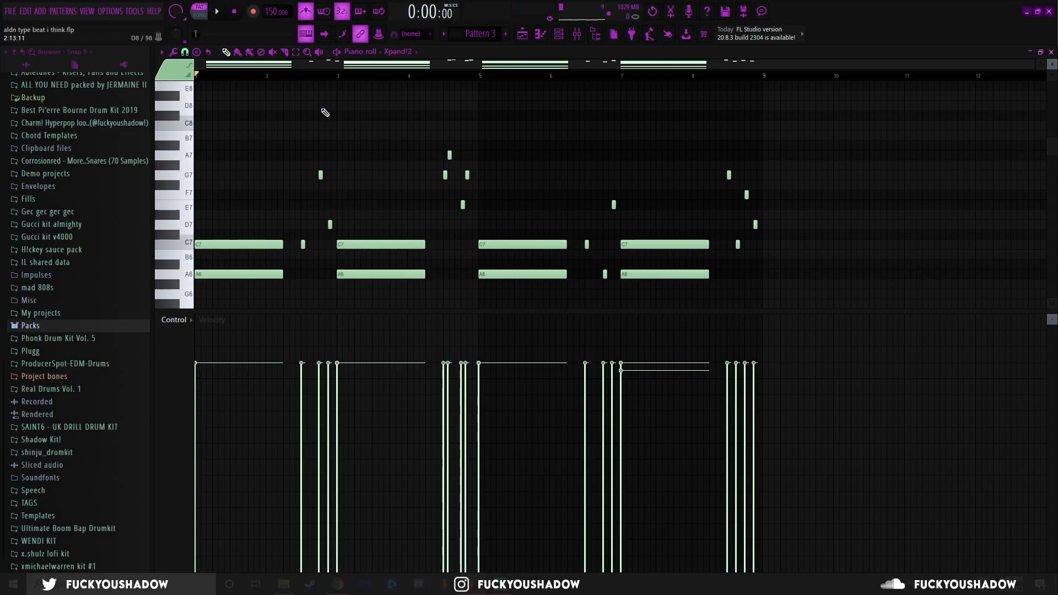
Open the notes of the Serum pattern from the playlist in the piano roll and play them through.
click(525, 37)
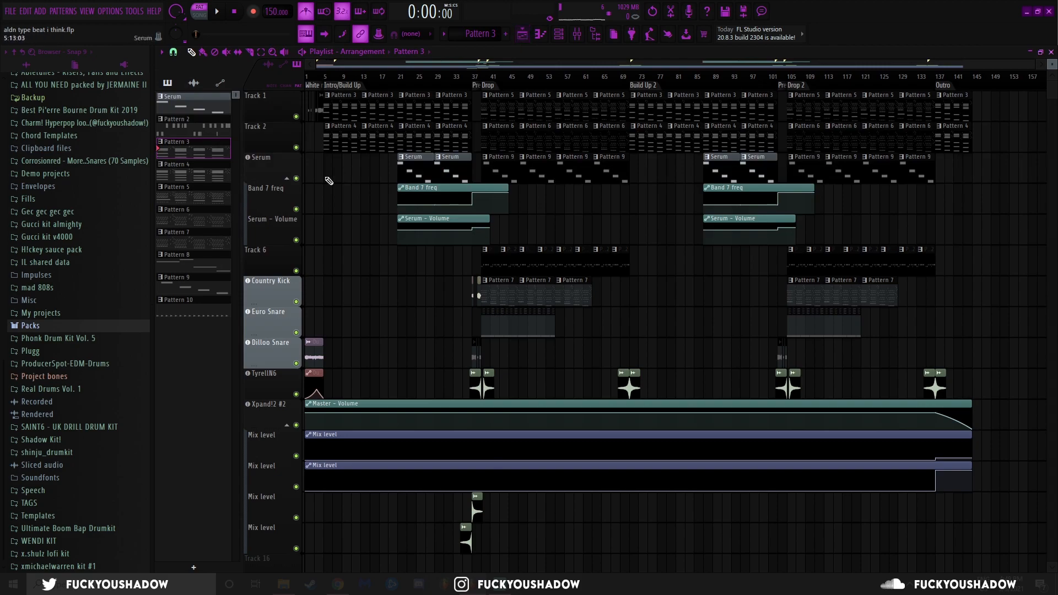
double_click(281, 121)
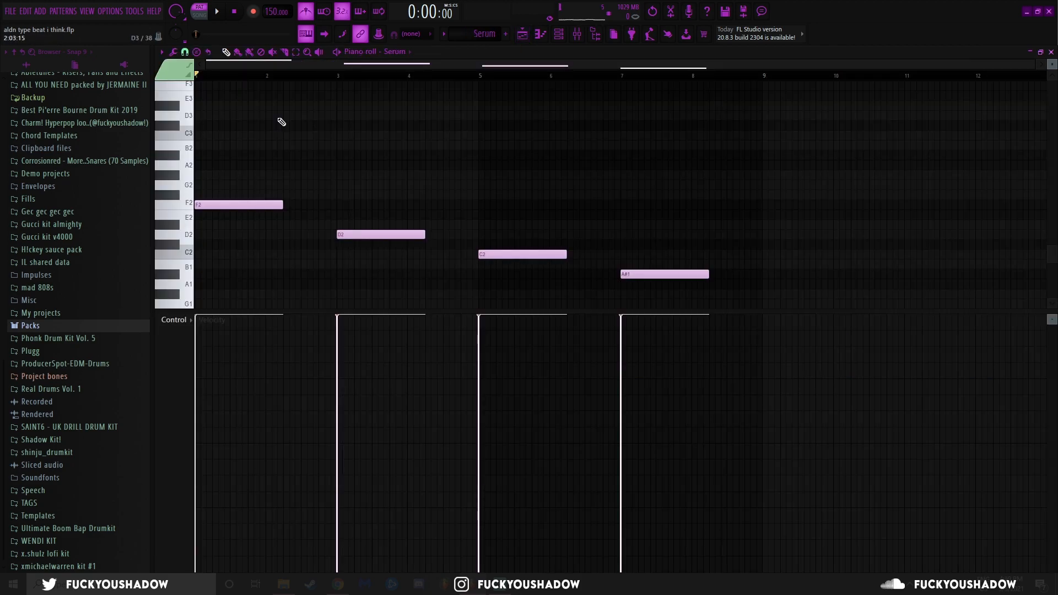
key(space)
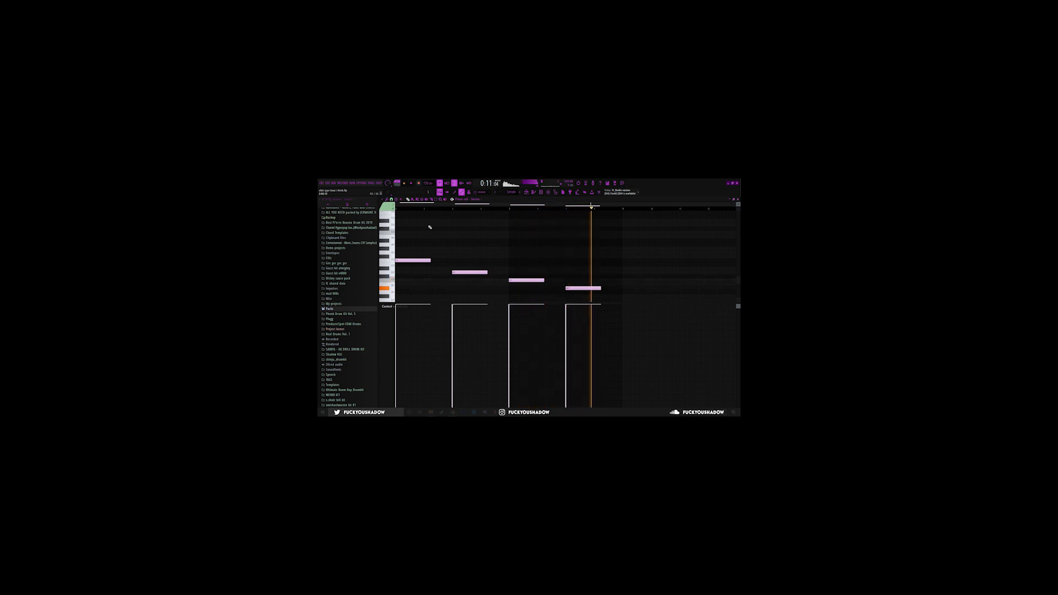
key(space)
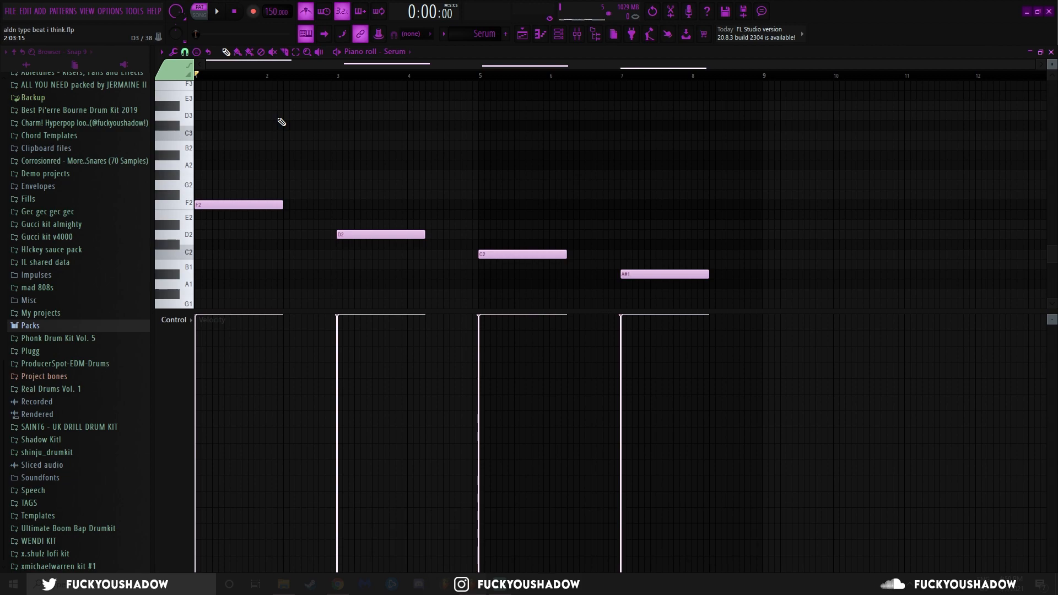
Open the Serum notes of Pattern 9 from the playlist, select all of them to examine their offset timing, and clear the selection.
click(523, 35)
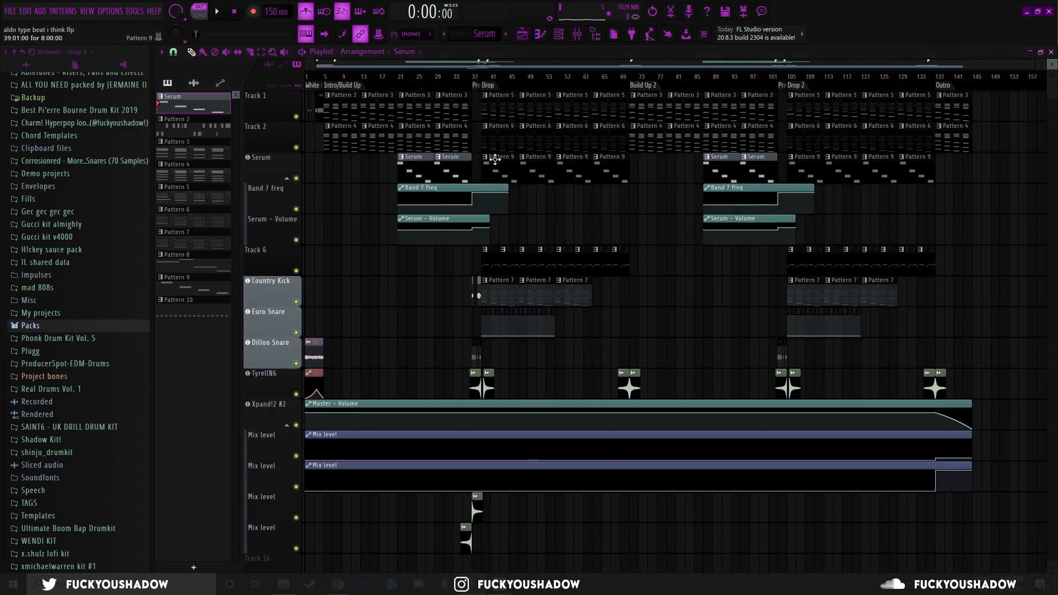
double_click(489, 164)
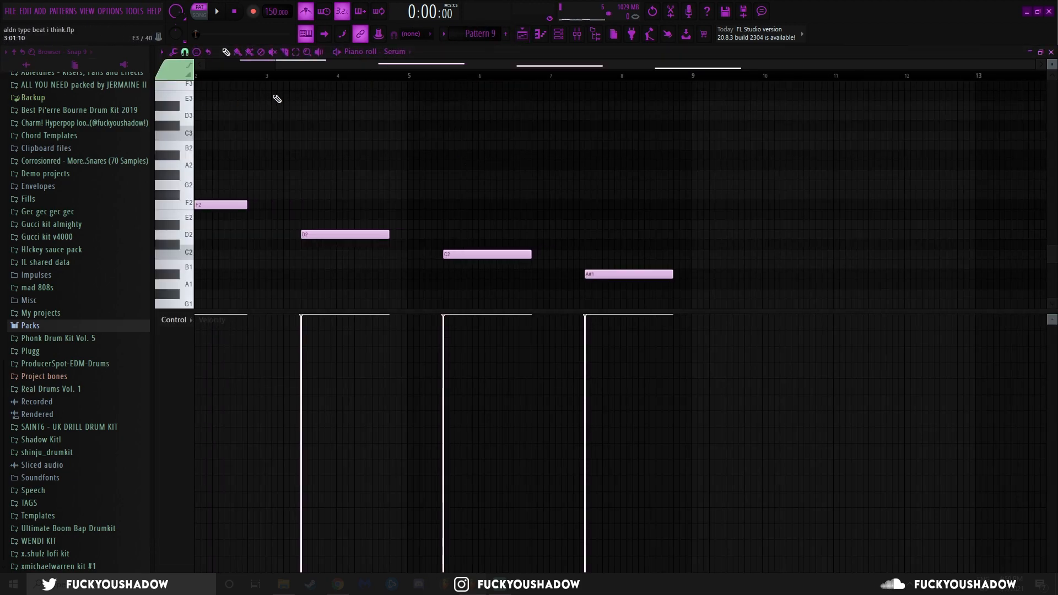
key(ctrl+a)
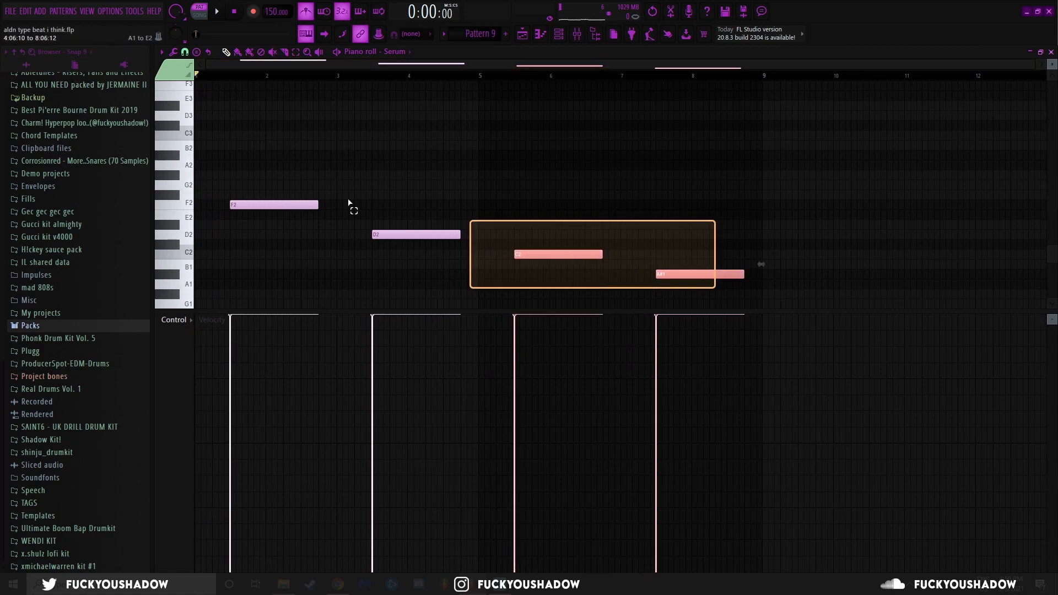
mouse_move(243, 205)
mouse_down()
mouse_move(201, 206)
mouse_move(255, 205)
mouse_up()
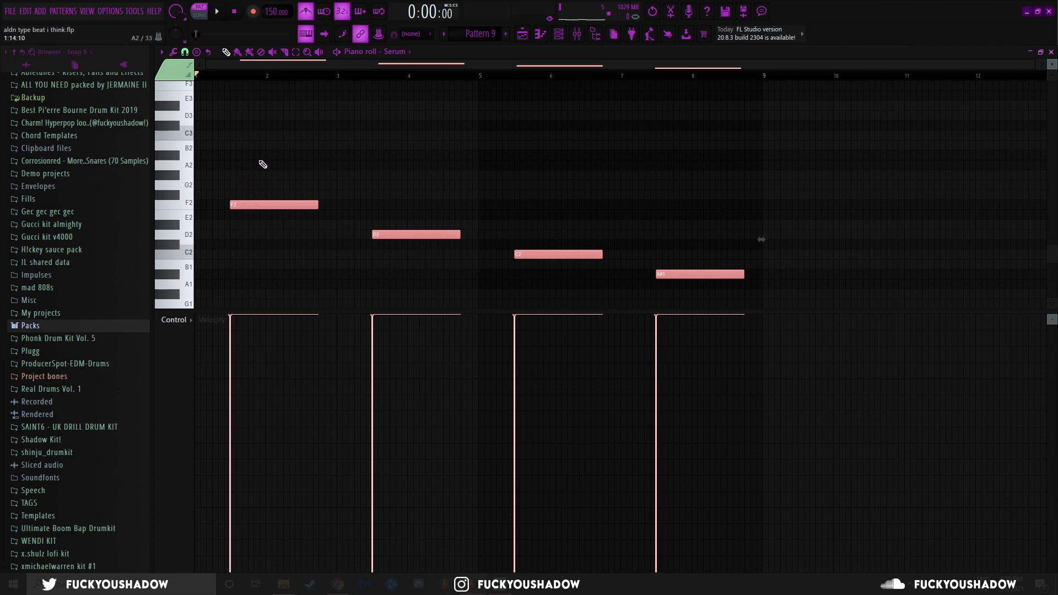
ctrl+click(289, 150)
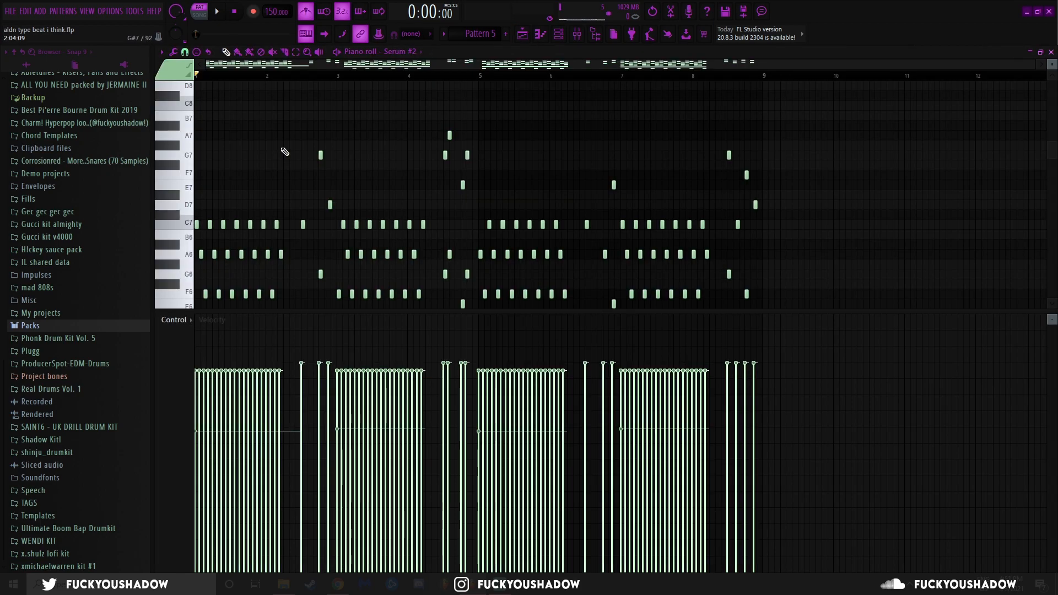
Examine the arpeggiated Serum #2 notes of Pattern 5 across the octaves in the piano roll and play them through.
scroll(283, 151, down, 3)
scroll(381, 209, down, 5)
scroll(405, 221, up, 9)
scroll(386, 210, down, 5)
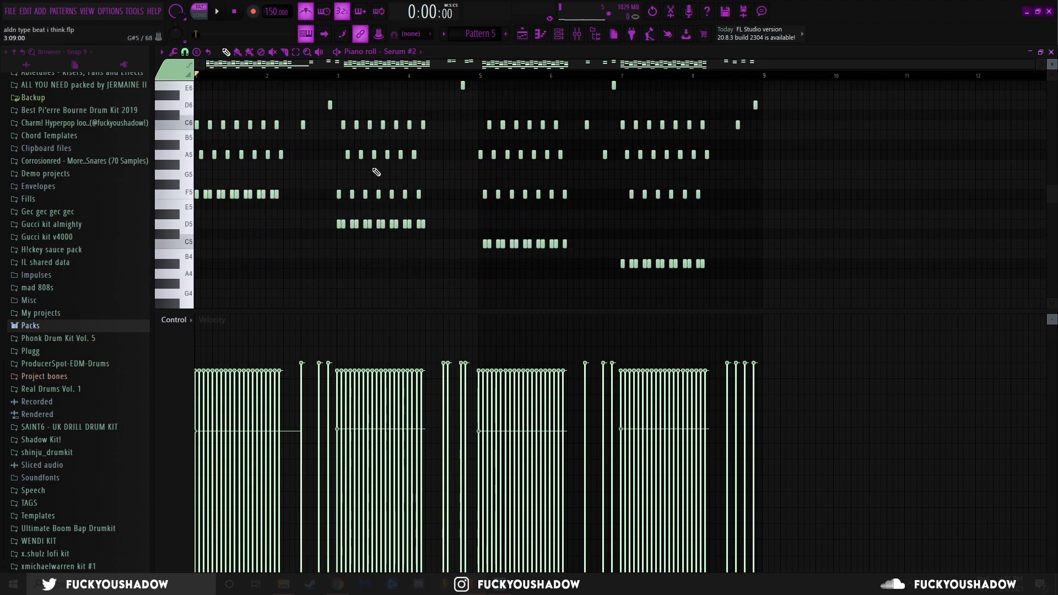
scroll(341, 181, up, 5)
scroll(325, 181, up, 3)
scroll(292, 173, down, 3)
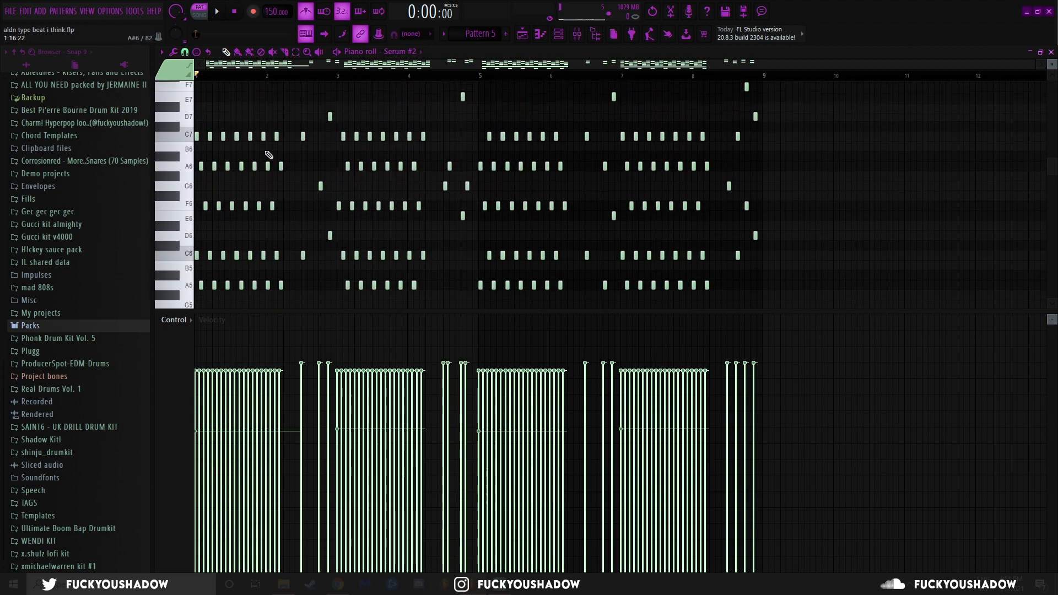
click(220, 11)
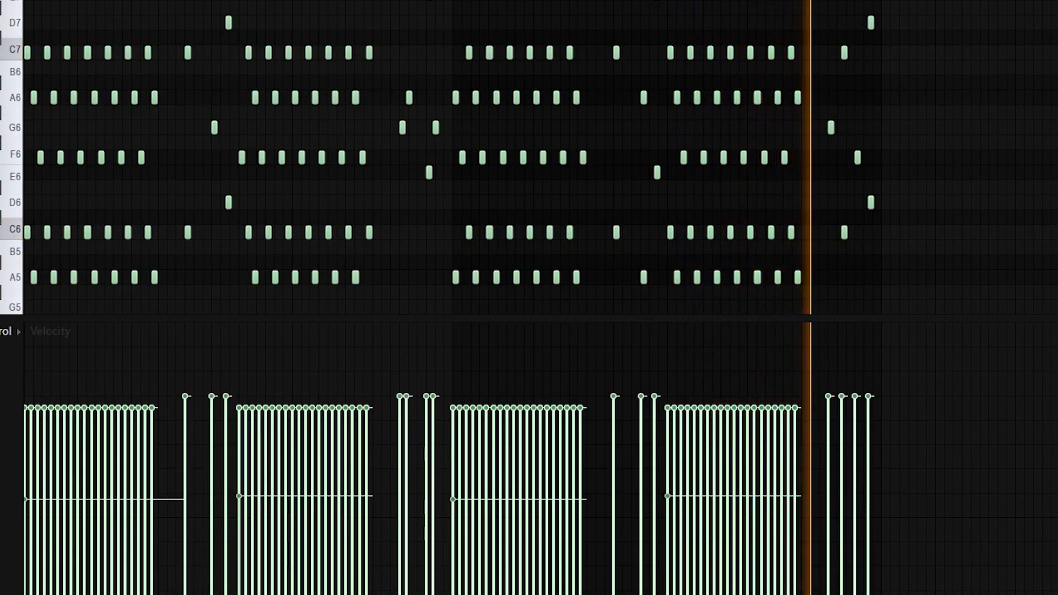
key(space)
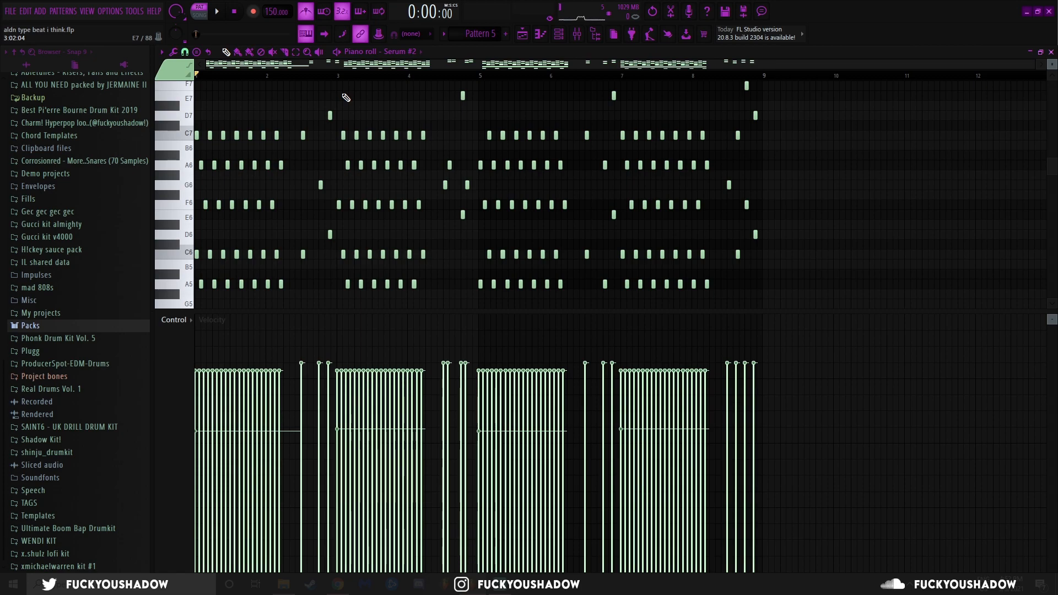
View the piano roll arpeggiator with the Flip pattern on Pattern 5, close it without accepting and look over the original notes.
key(alt+a)
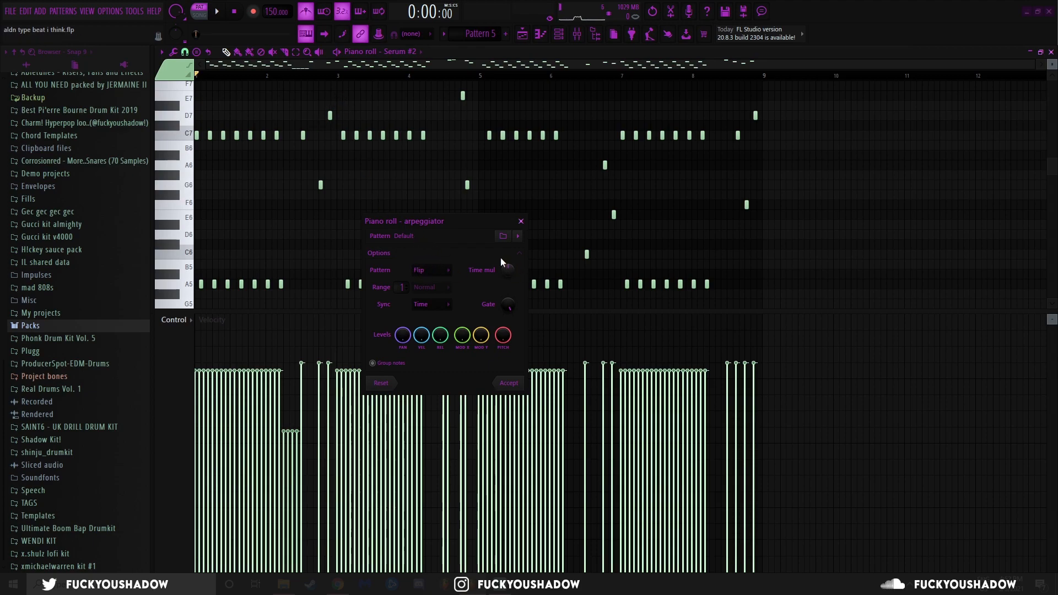
click(520, 221)
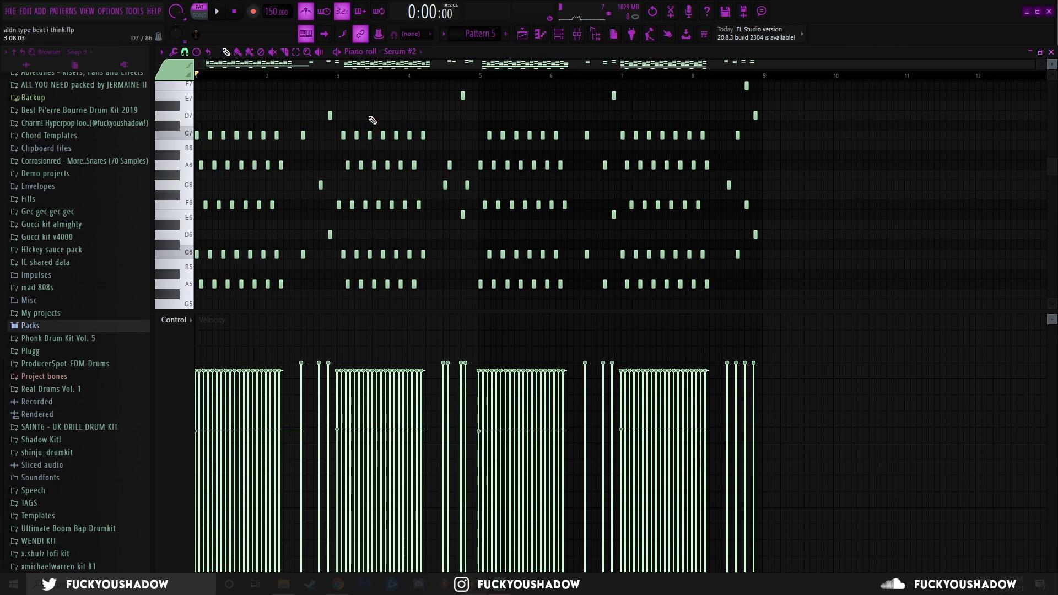
scroll(376, 196, down, 5)
scroll(373, 196, up, 5)
scroll(296, 189, down, 2)
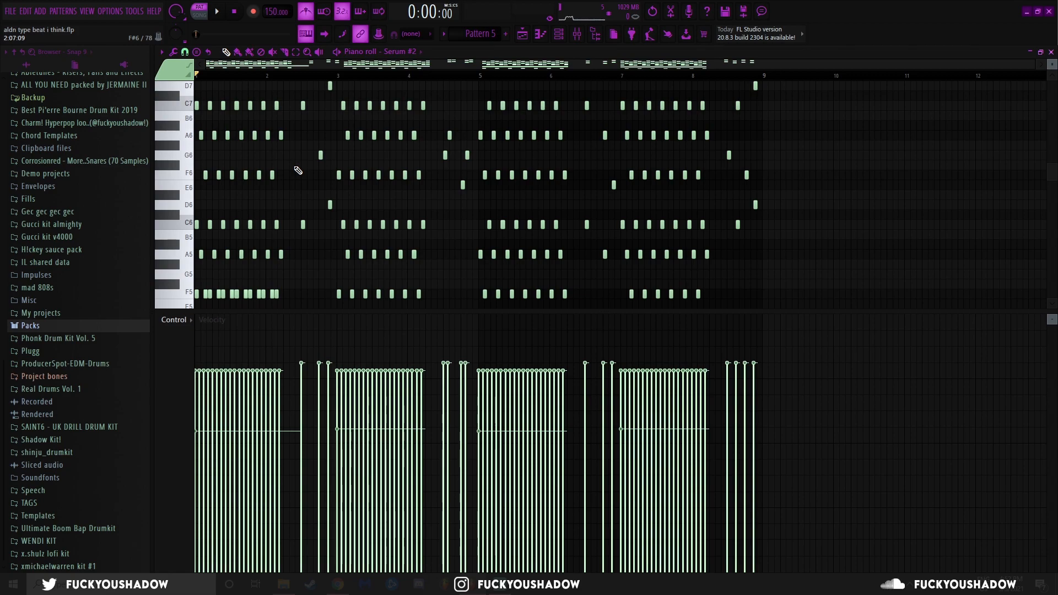
Open the Serum #3 notes of Pattern 6 from the playlist in the piano roll and play them.
key(F5)
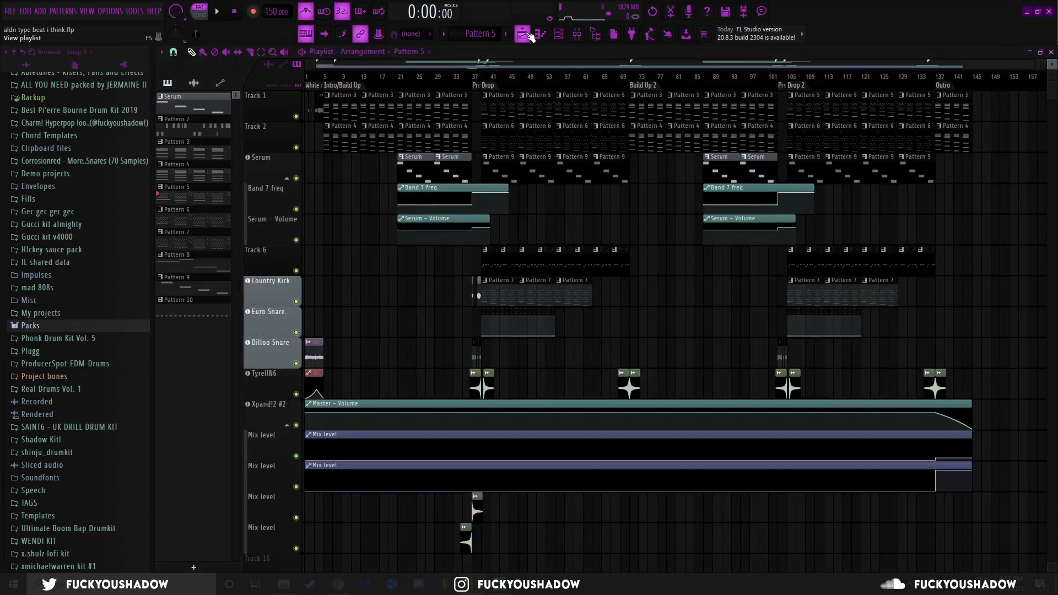
double_click(496, 142)
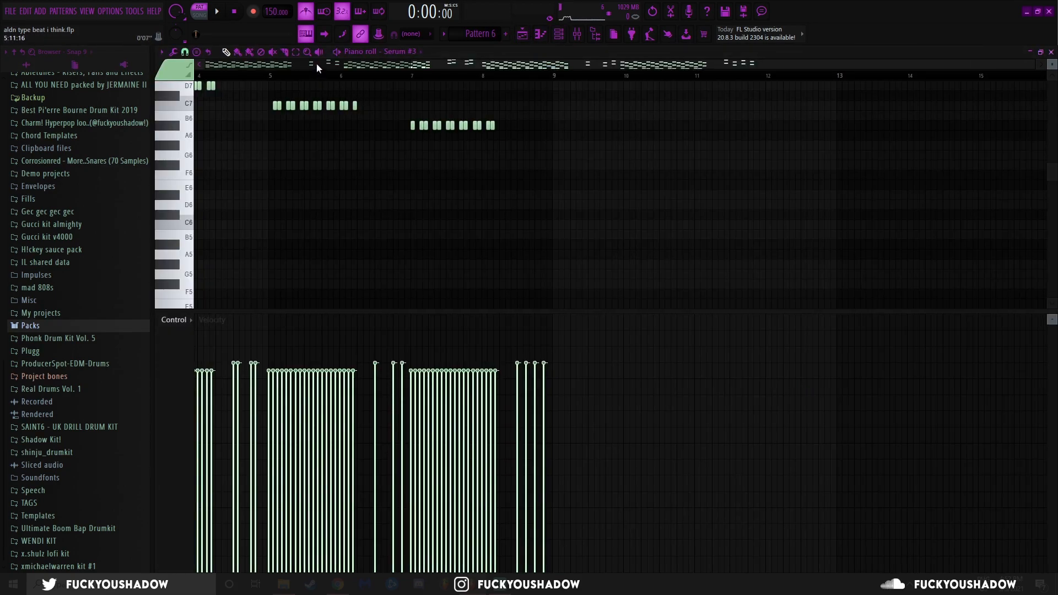
click(217, 11)
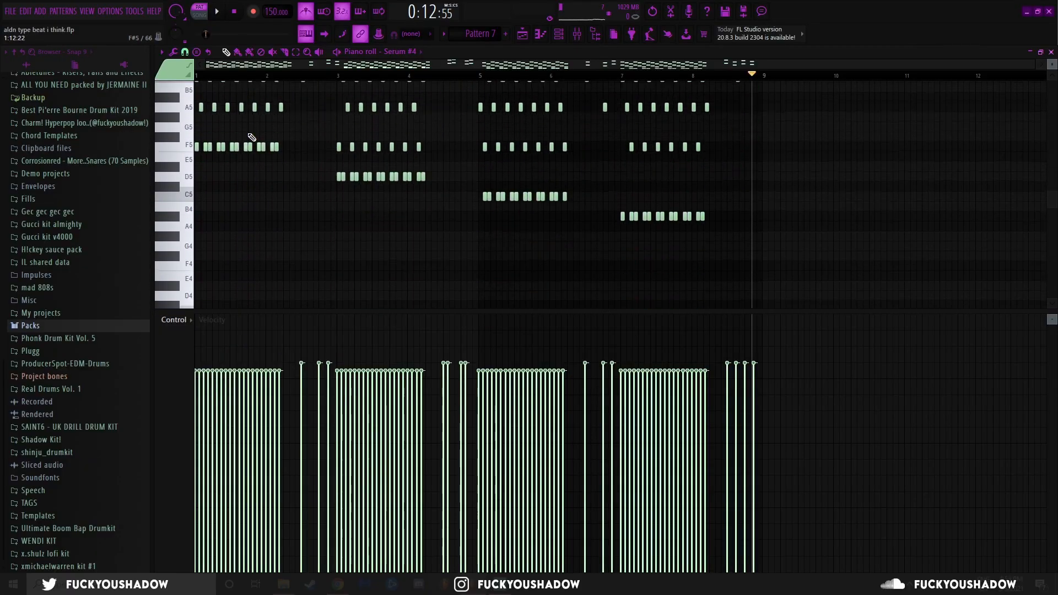
Look over the Serum #4 notes of Pattern 7 in the piano roll, return playback to the start and play them.
scroll(249, 134, up, 6)
click(234, 11)
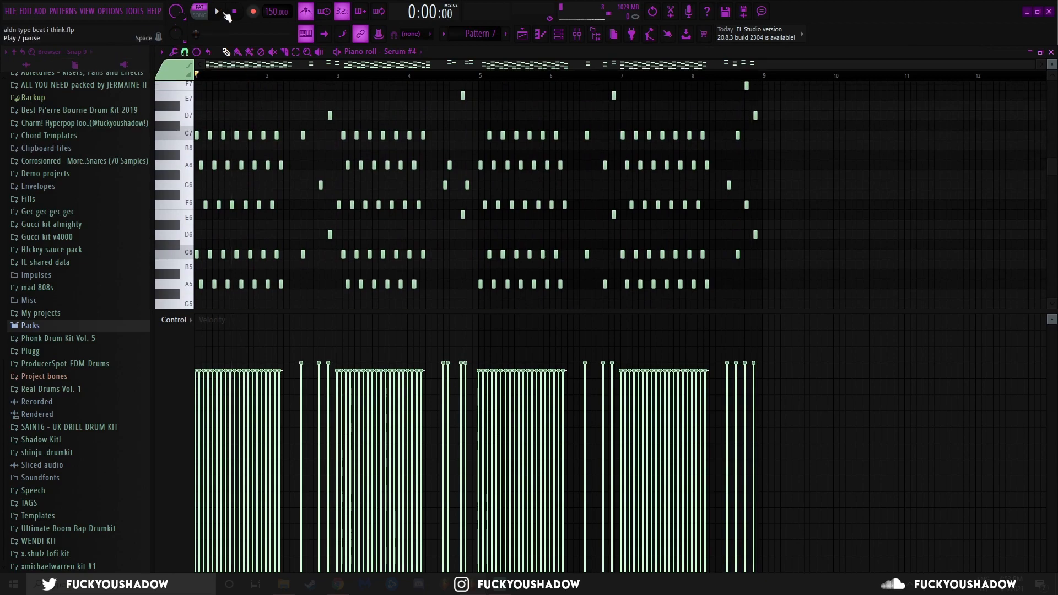
click(217, 11)
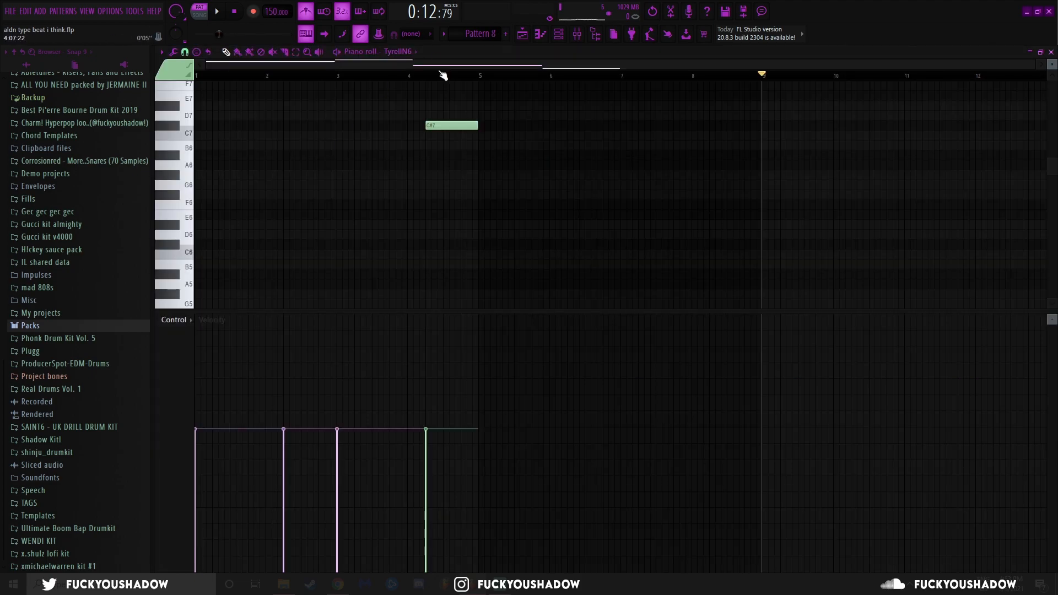
Look over the TyrellN6 notes of Pattern 8 in the piano roll and play them from the start.
scroll(404, 179, up, 5)
key(space)
scroll(478, 217, down, 1)
scroll(400, 181, up, 3)
scroll(225, 103, down, 3)
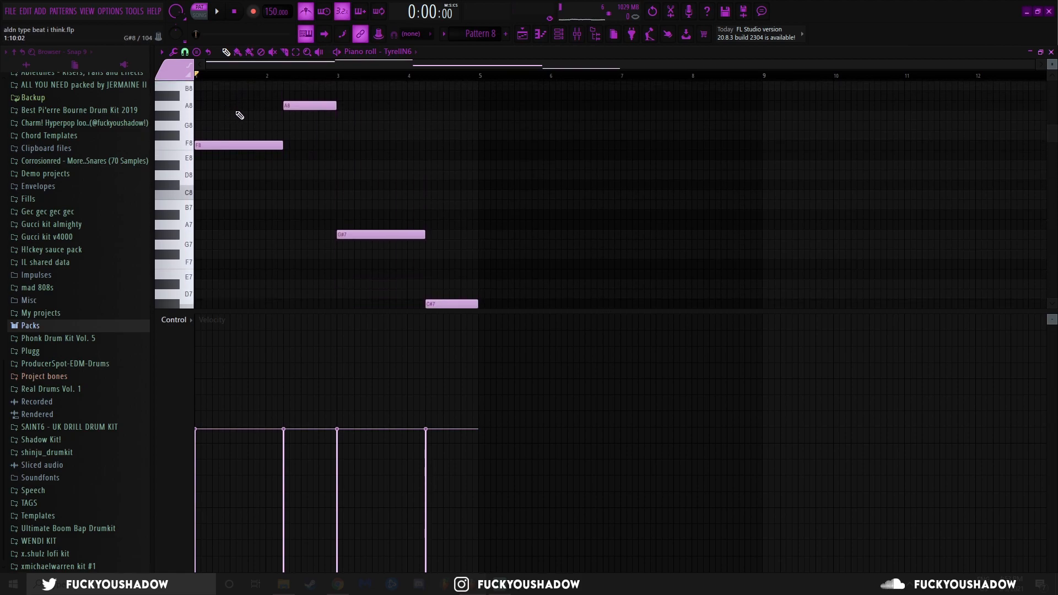
click(219, 11)
key(space)
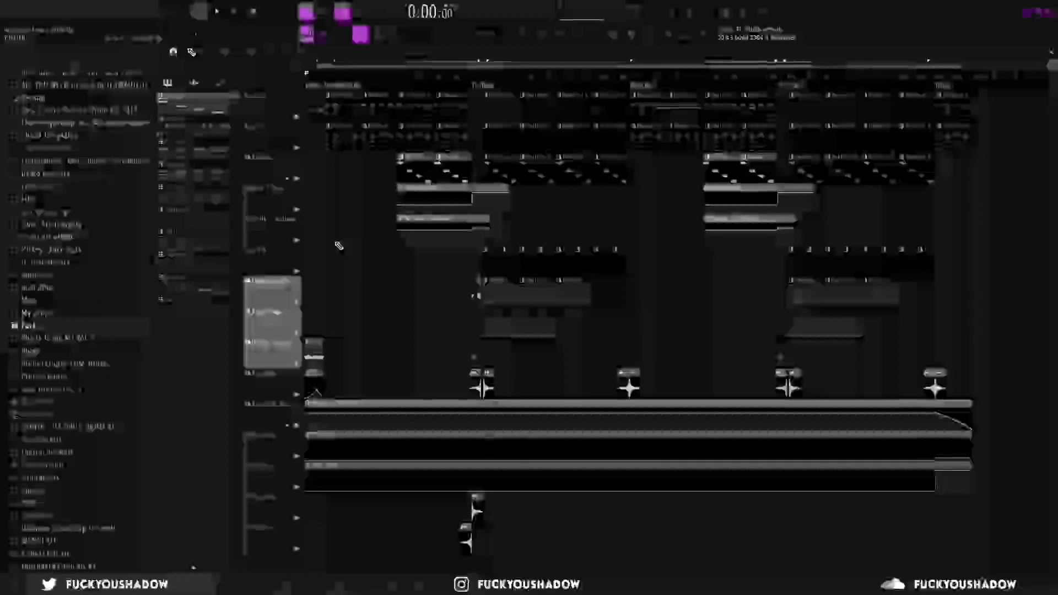
Examine the arrangement in the playlist from the white noise intro through the build-up, pre-drop and first drop.
scroll(314, 138, up, 5)
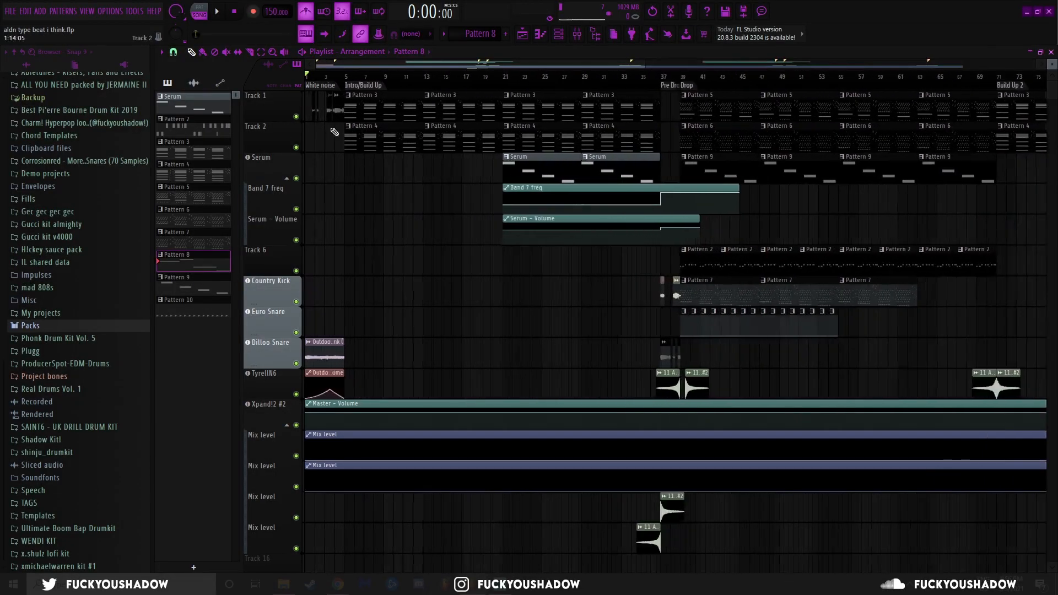
drag(342, 65, 274, 71)
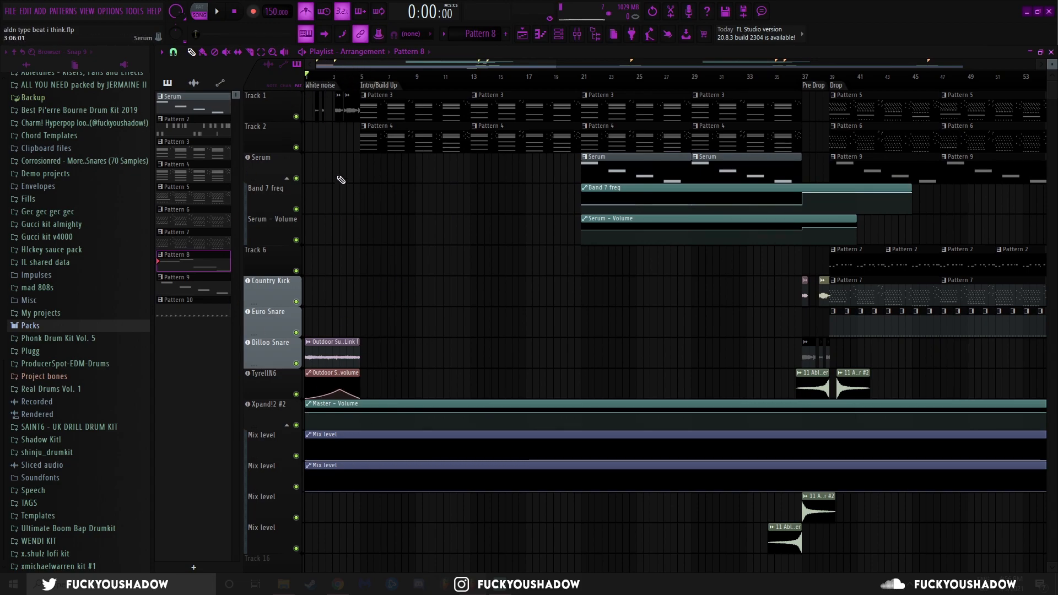
scroll(370, 182, down, 3)
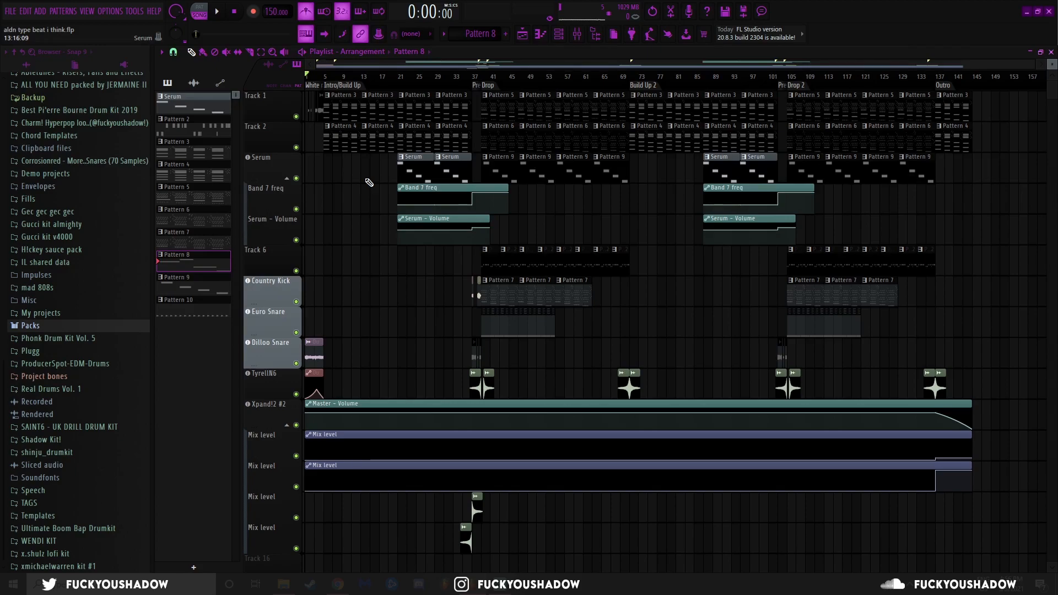
scroll(386, 84, up, 2)
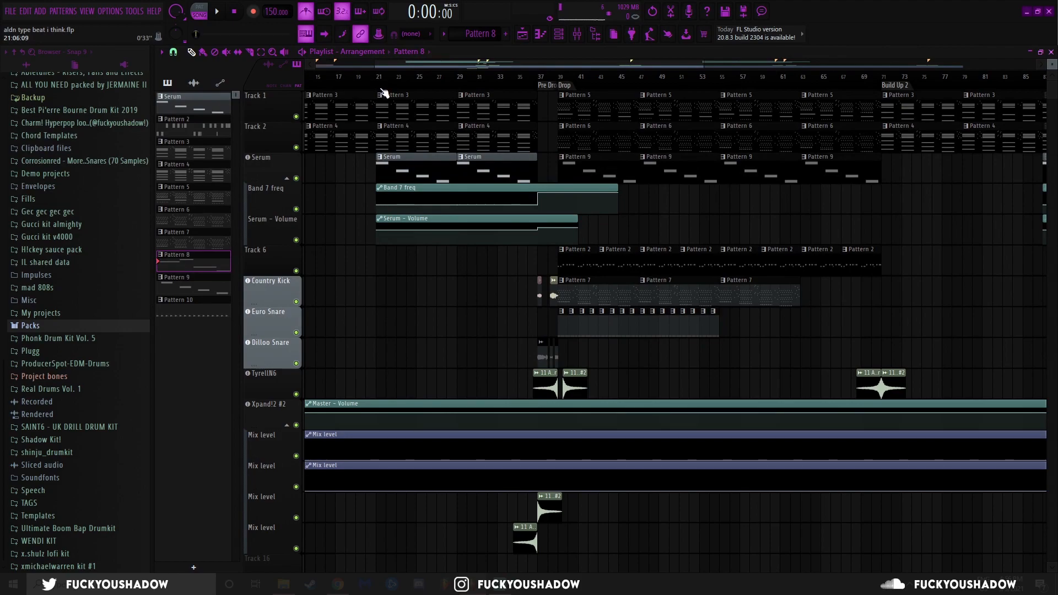
scroll(491, 91, up, 2)
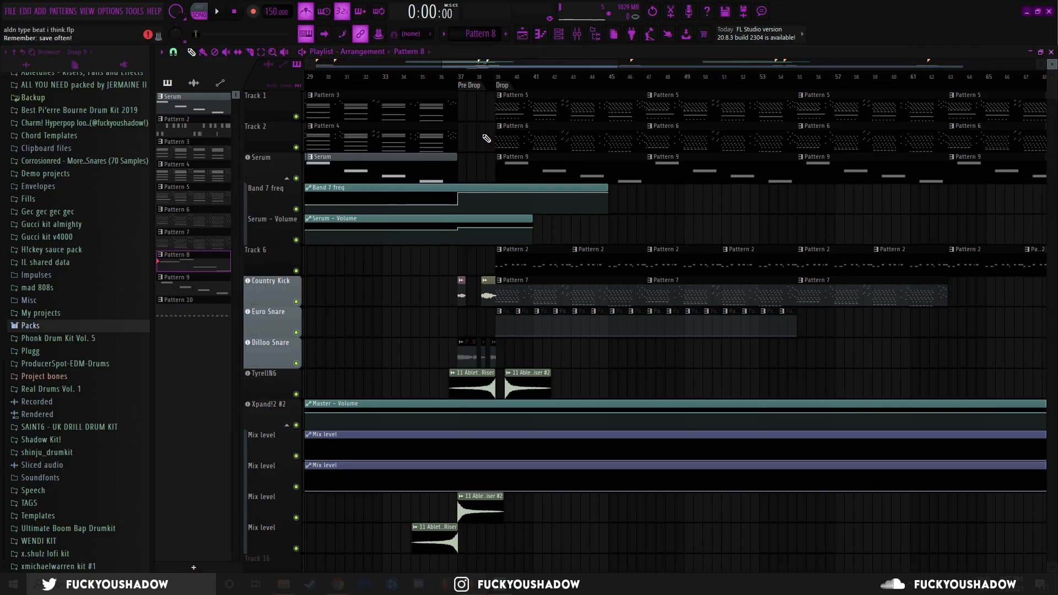
scroll(529, 127, down, 3)
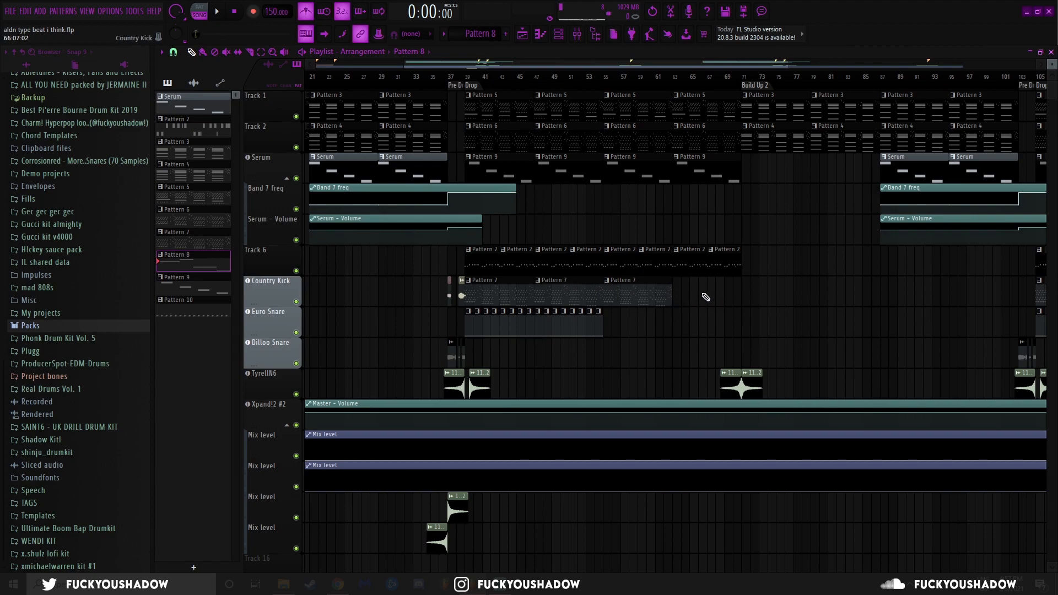
Try duplicating the playlist section from Intro/Build Up through the first Drop, and undo the duplication.
scroll(703, 296, down, 3)
click(617, 80)
drag(633, 80, 335, 72)
key(ctrl+b)
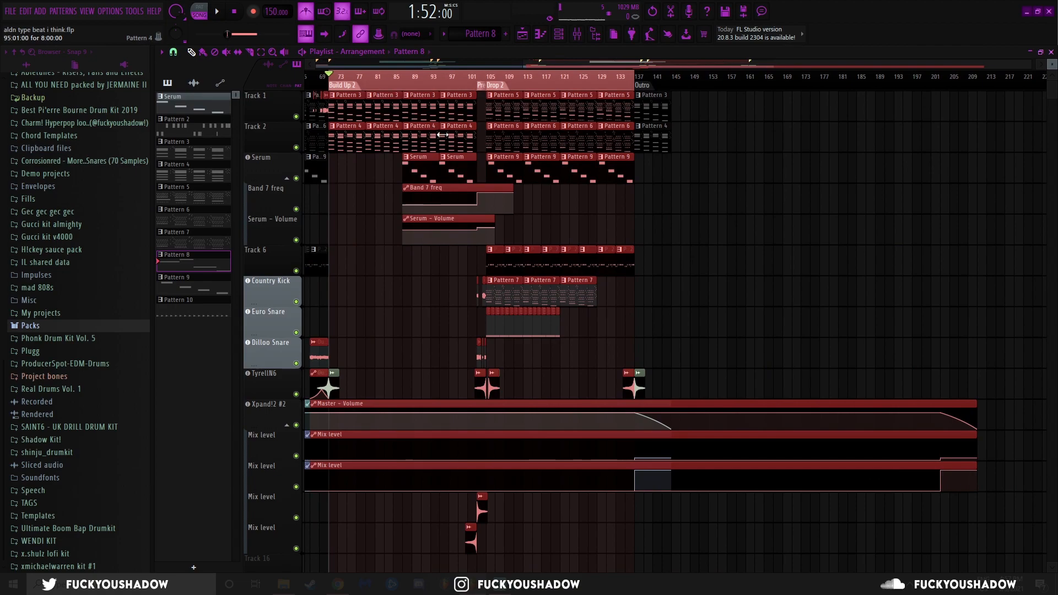
key(ctrl+z)
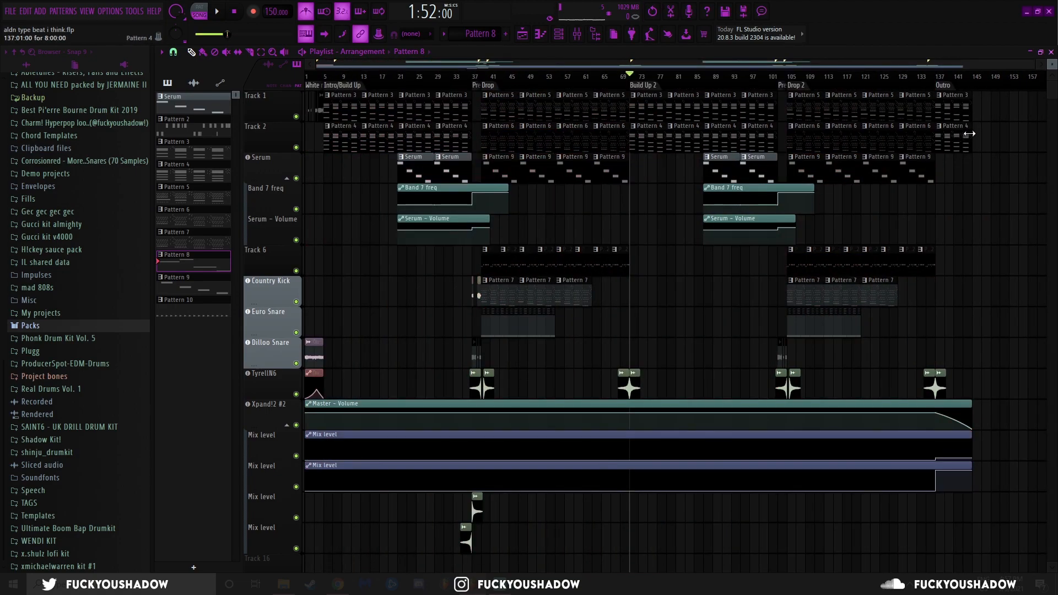
Inspect the Outdoor Summer Day ambience clip in the white noise section, opening its channel settings and closing them.
scroll(968, 136, up, 5)
scroll(828, 101, down, 5)
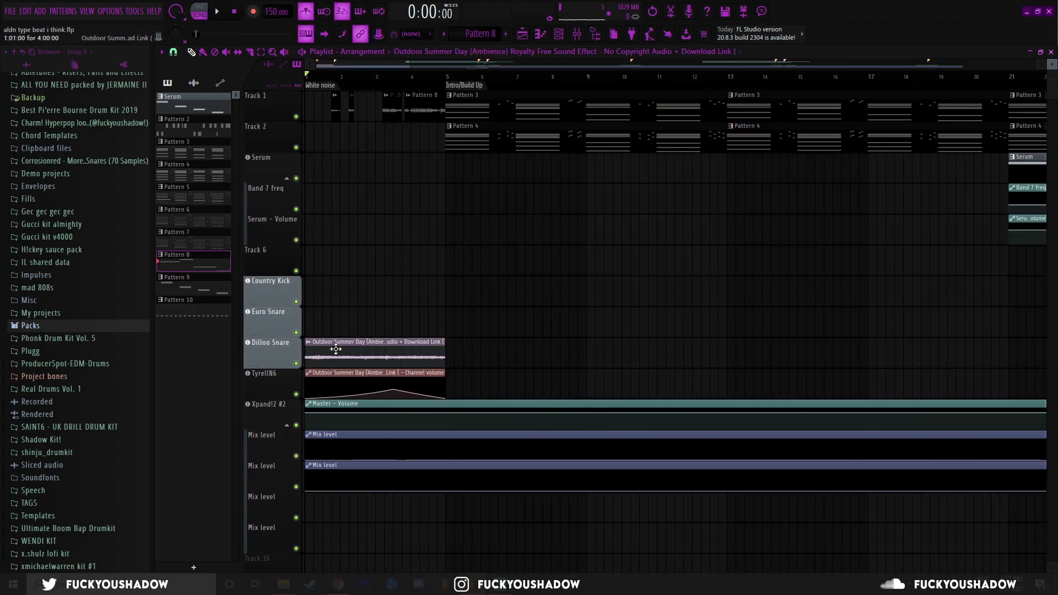
double_click(336, 348)
key(Escape)
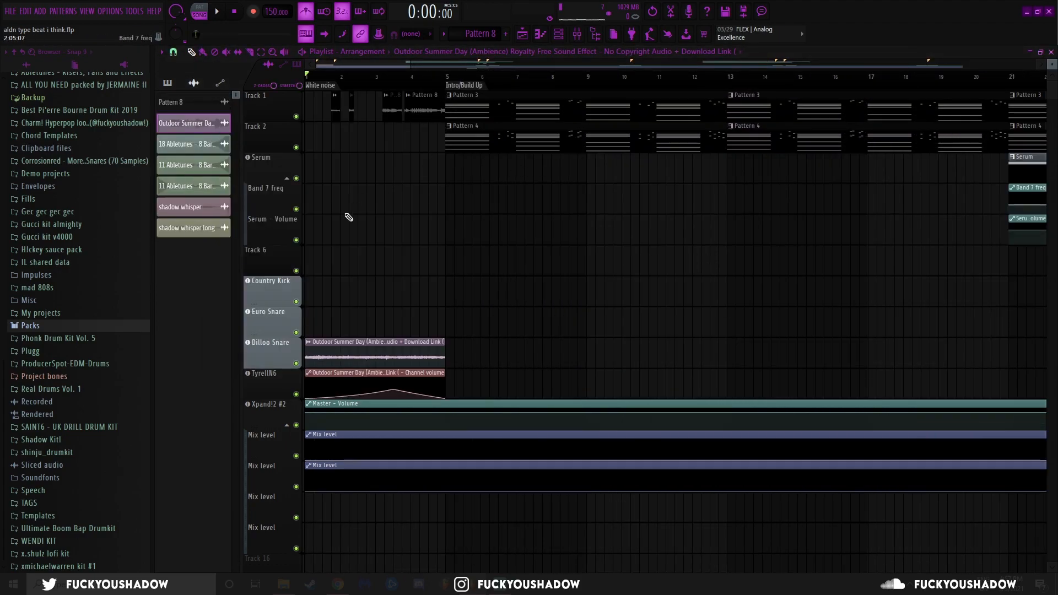
Solo the Dilloo Snare track holding the ambience clip, enable the TyrellN6 track with its volume automation and play the section.
right_click(297, 364)
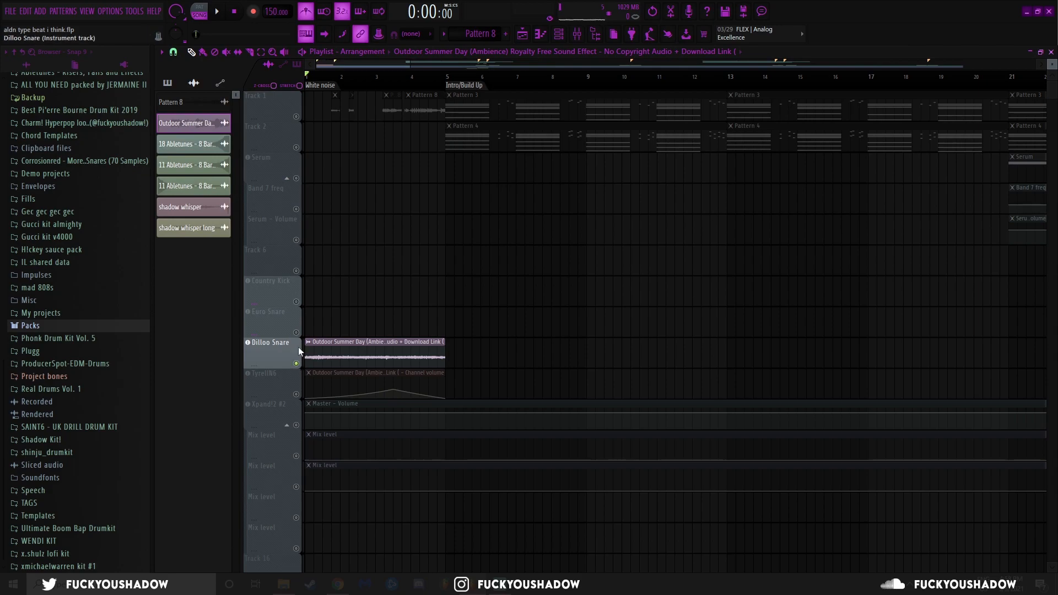
right_click(297, 363)
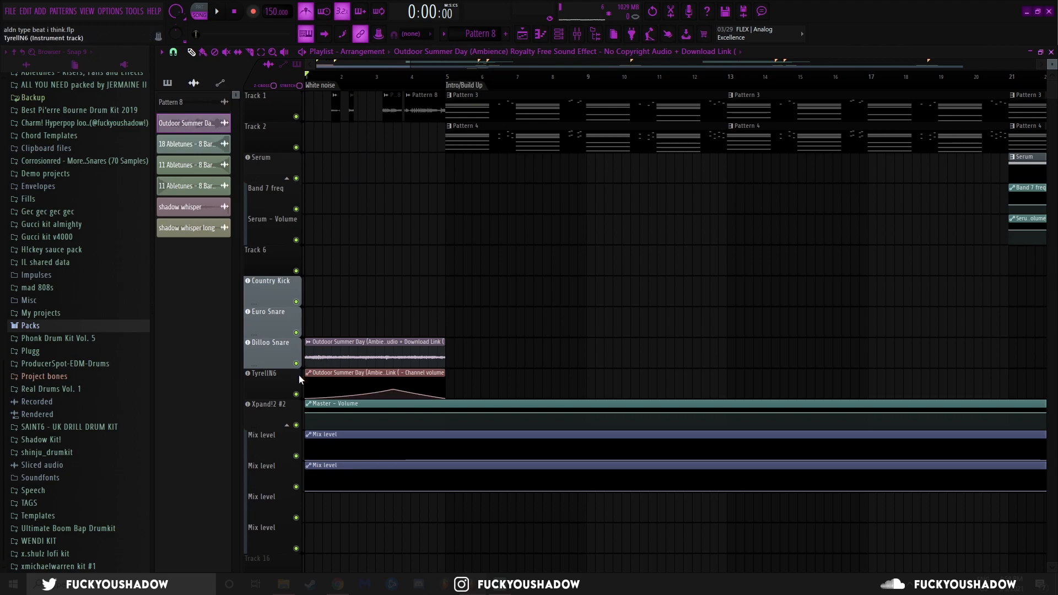
right_click(297, 364)
click(296, 394)
key(space)
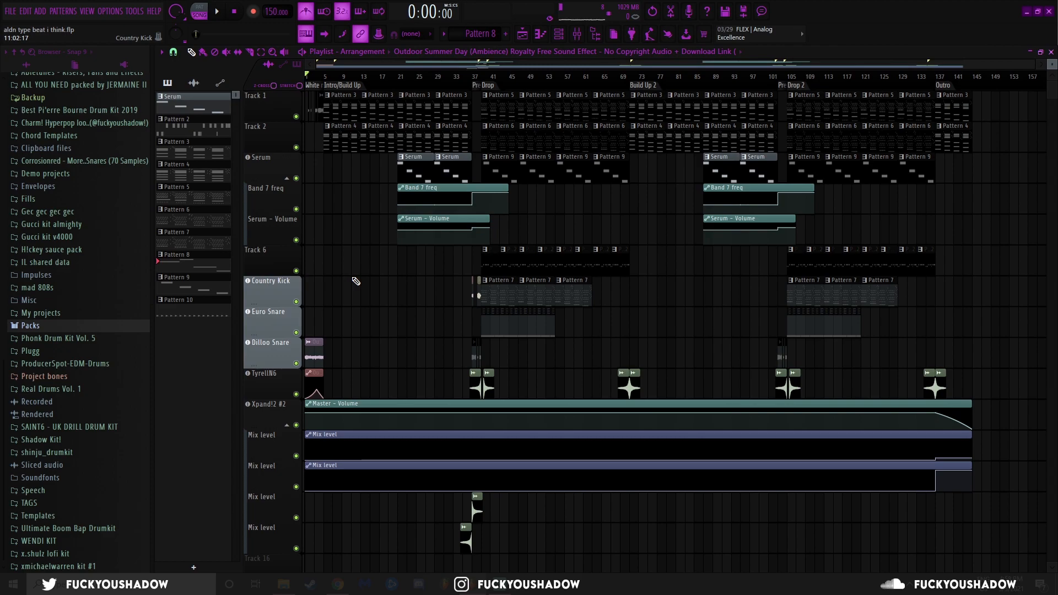
Review the Fruity soft clipper and Fruity Limiter settings on the mixer's Master track.
key(F9)
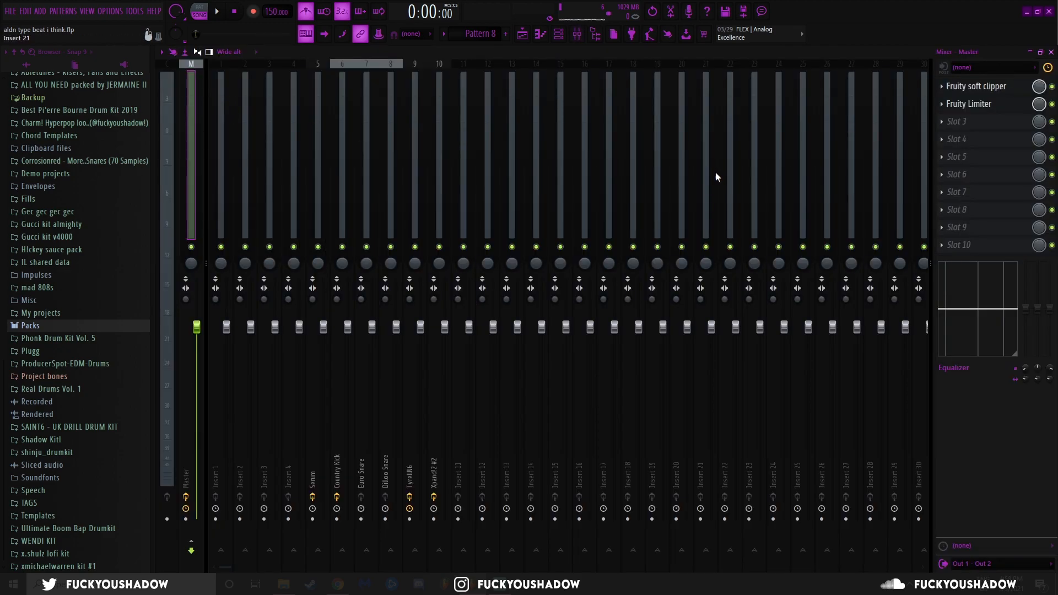
click(959, 87)
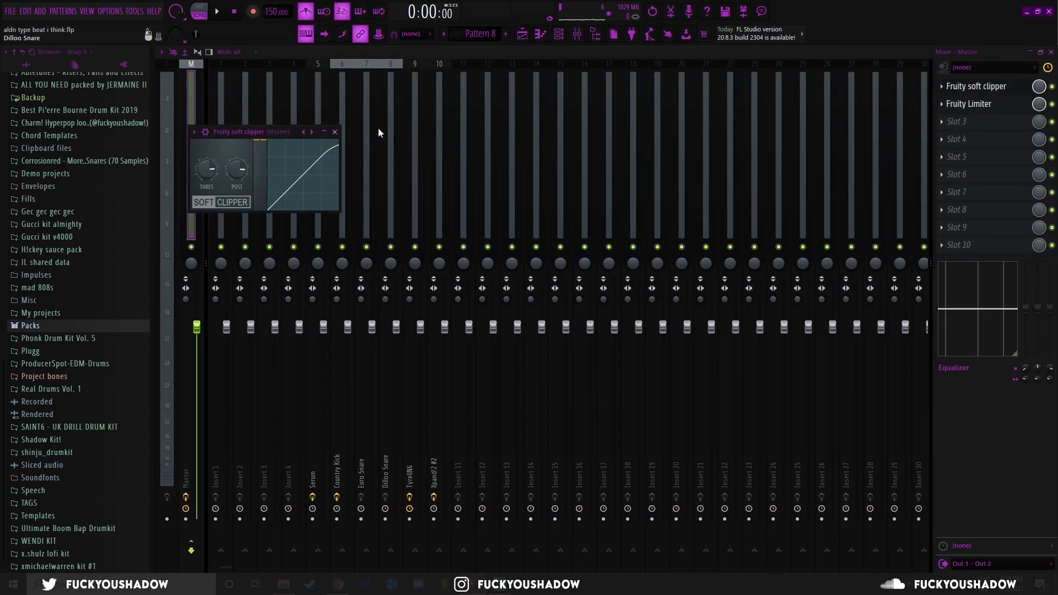
click(335, 131)
click(980, 103)
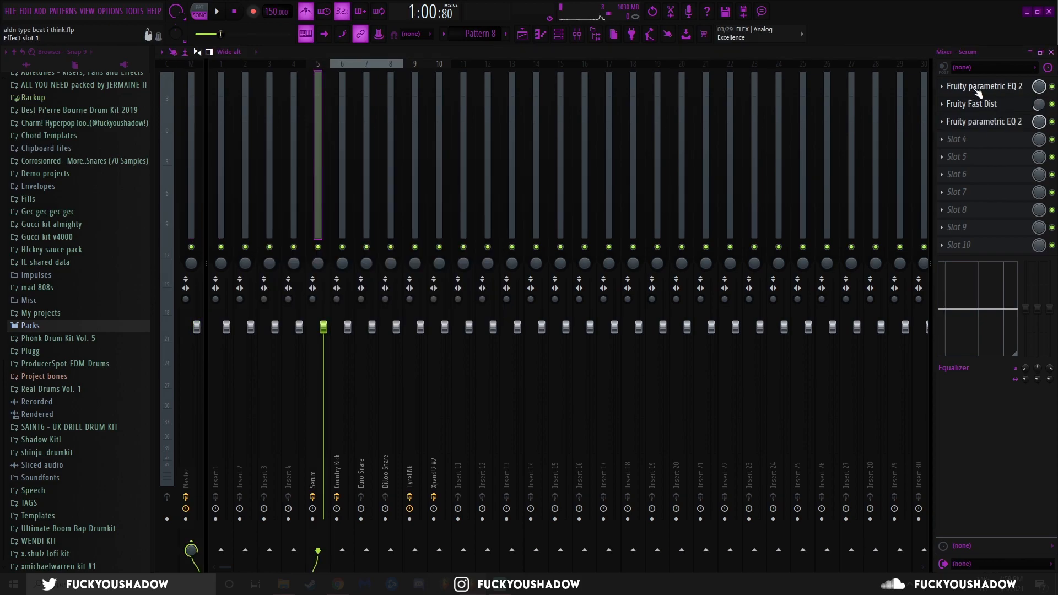
Review both Fruity parametric EQ 2 instances and the Fruity Fast Dist on the Serum mixer track, closing each one.
click(970, 88)
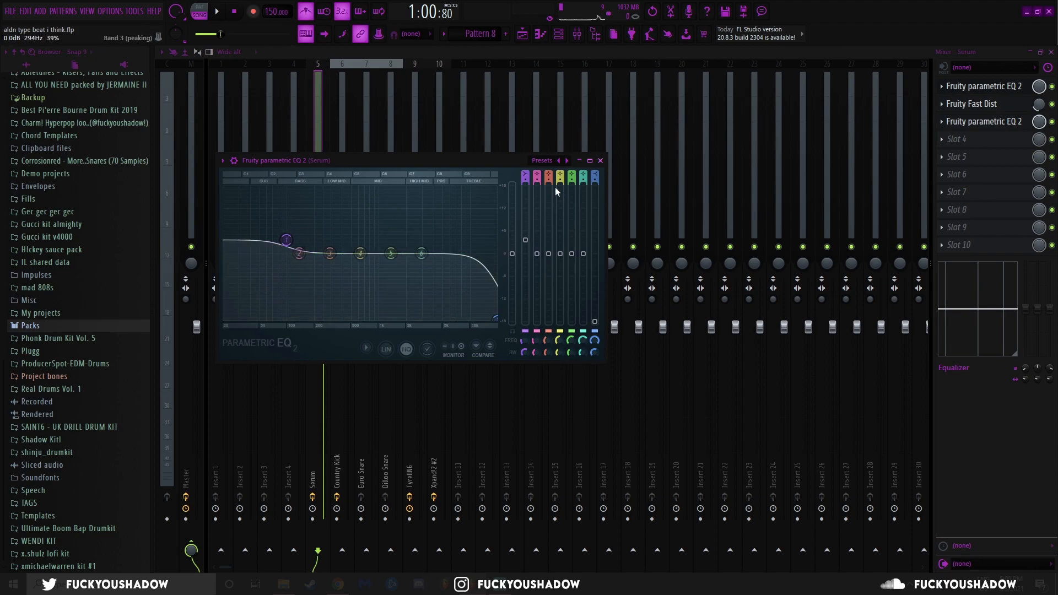
click(601, 160)
click(971, 103)
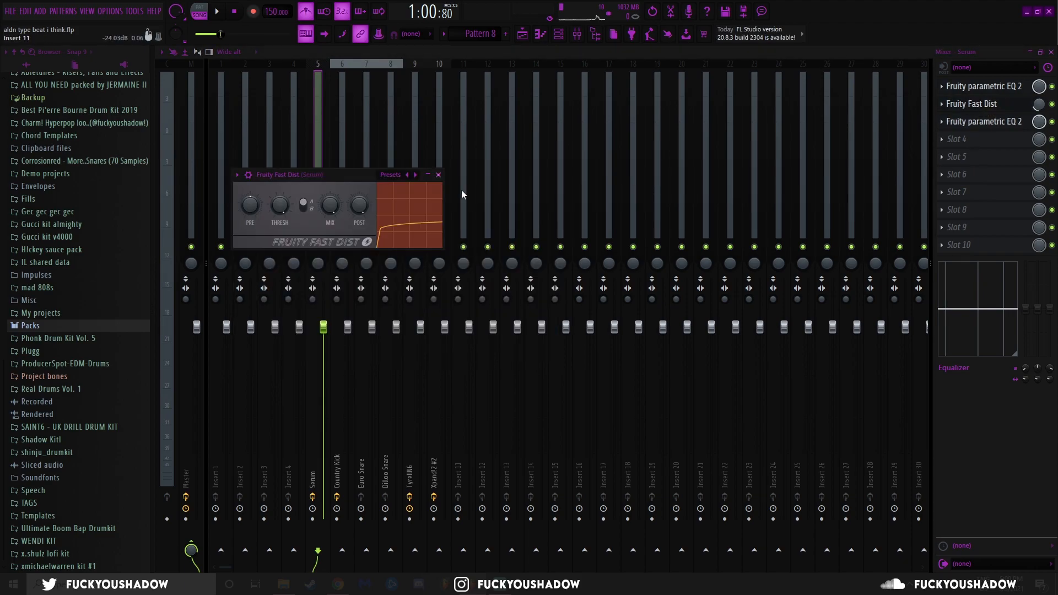
click(444, 172)
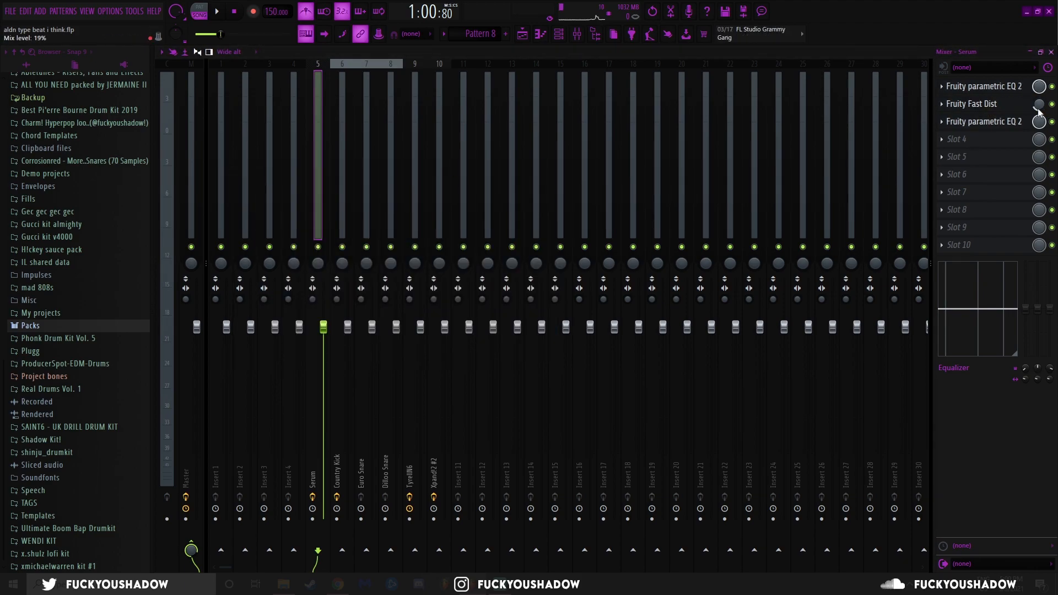
click(1013, 123)
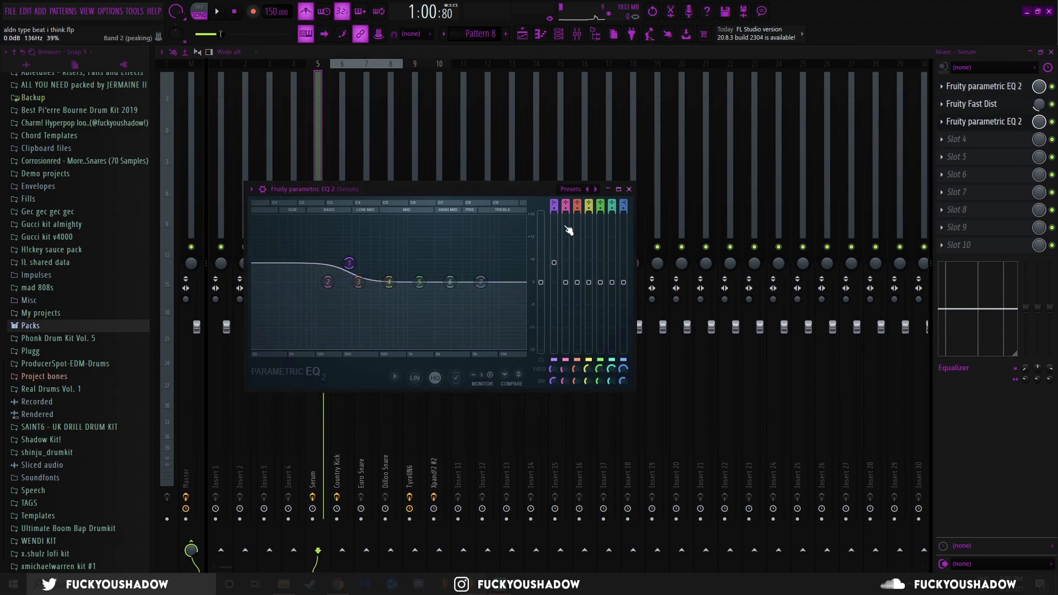
click(628, 190)
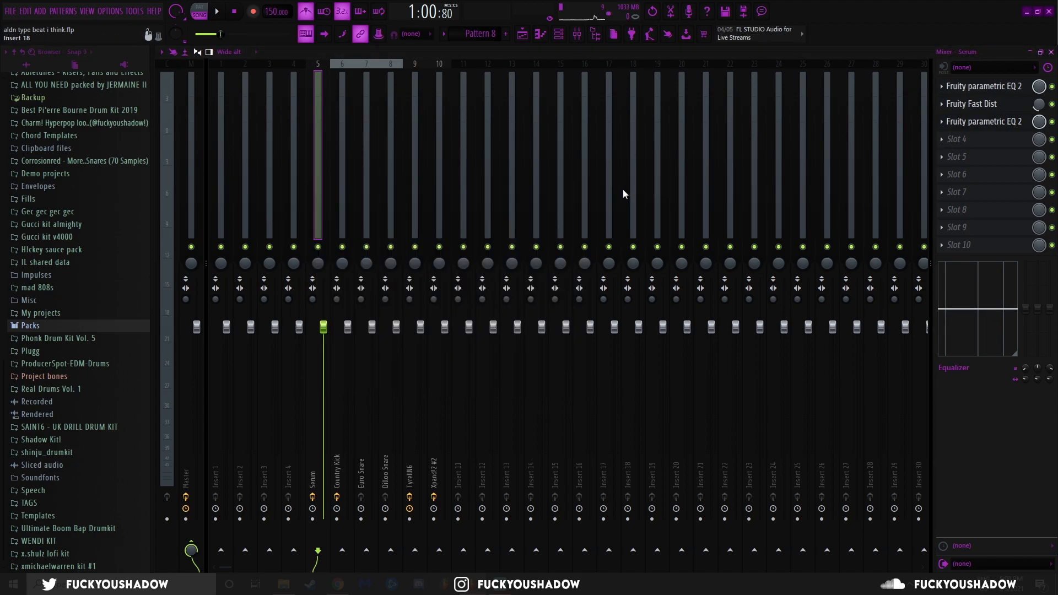
Review the Fruity soft clipper on the Country Kick mixer track and close it.
click(337, 173)
click(975, 86)
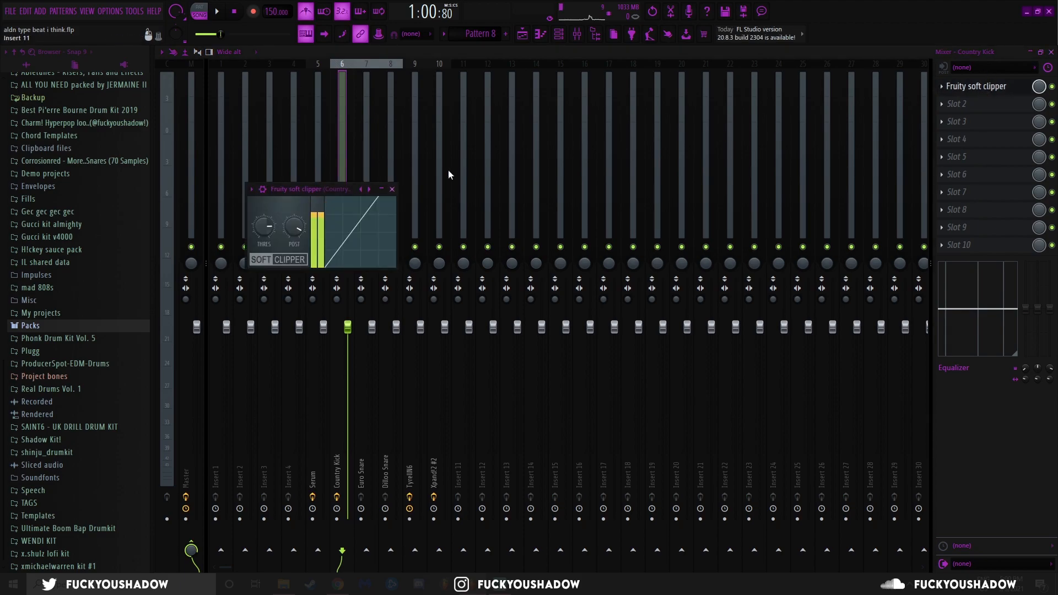
click(392, 189)
click(957, 87)
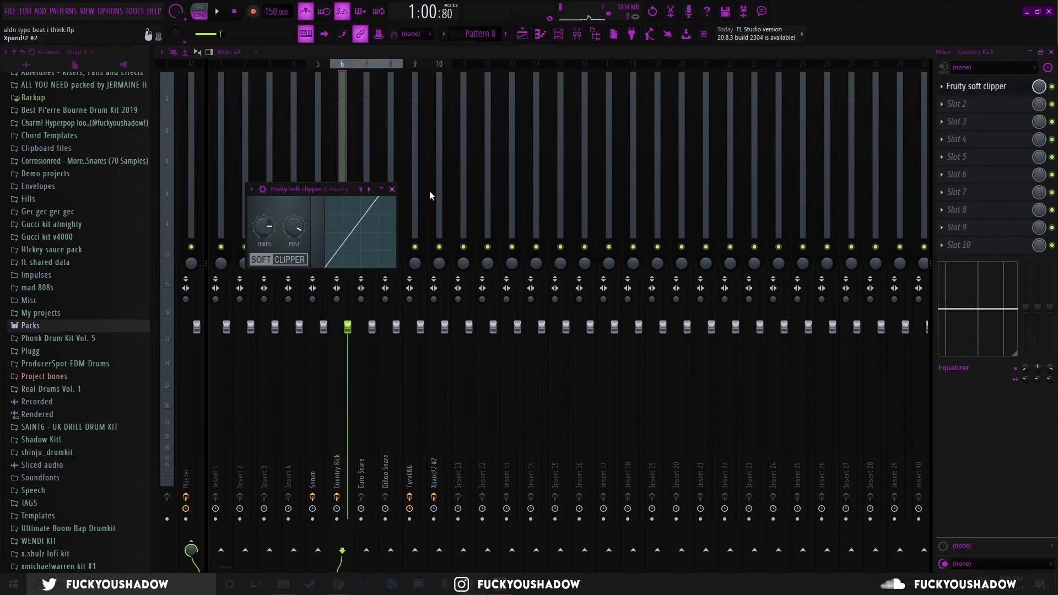
click(392, 189)
Check the effect slots of the Euro Snare and Xpand!2 #2 mixer tracks and return to the playlist.
click(367, 161)
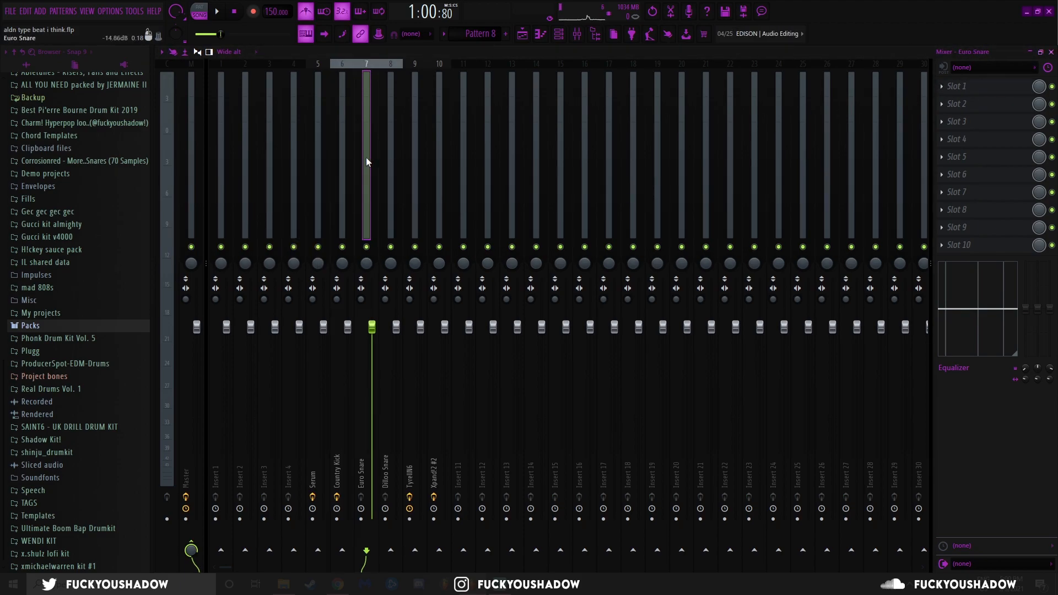
click(439, 157)
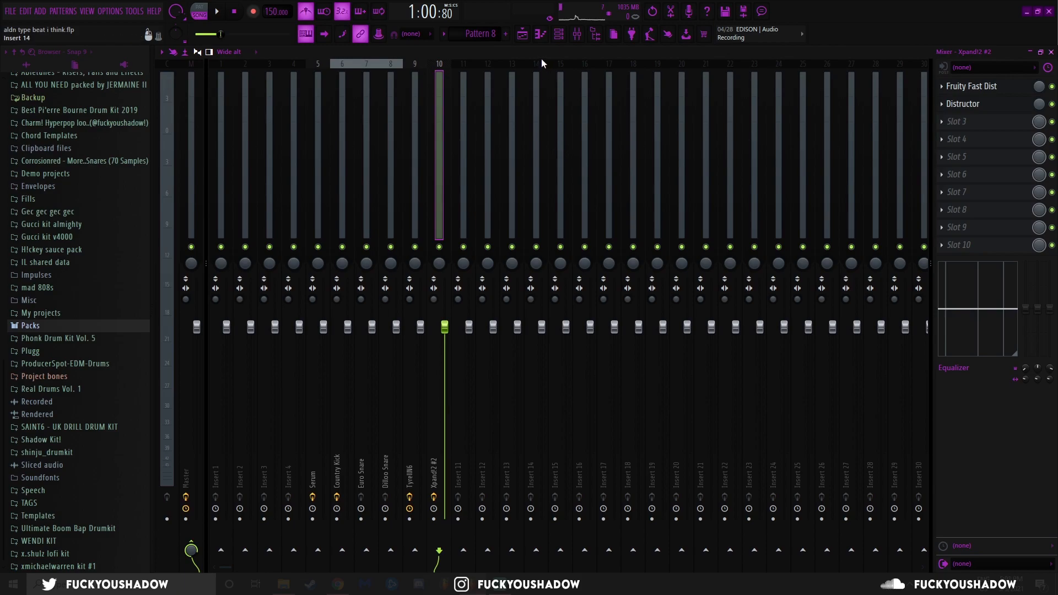
click(522, 34)
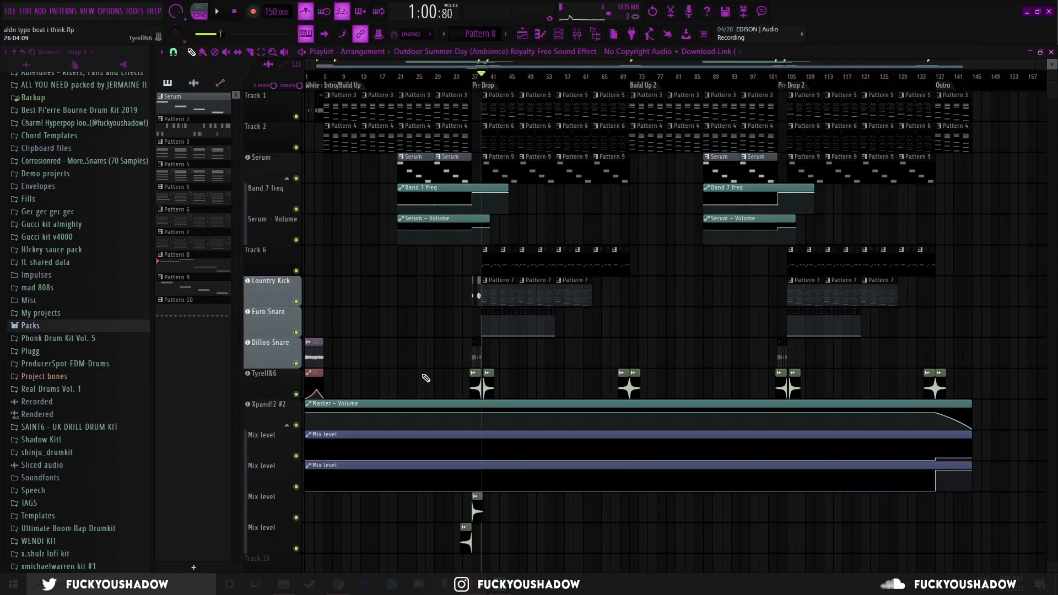